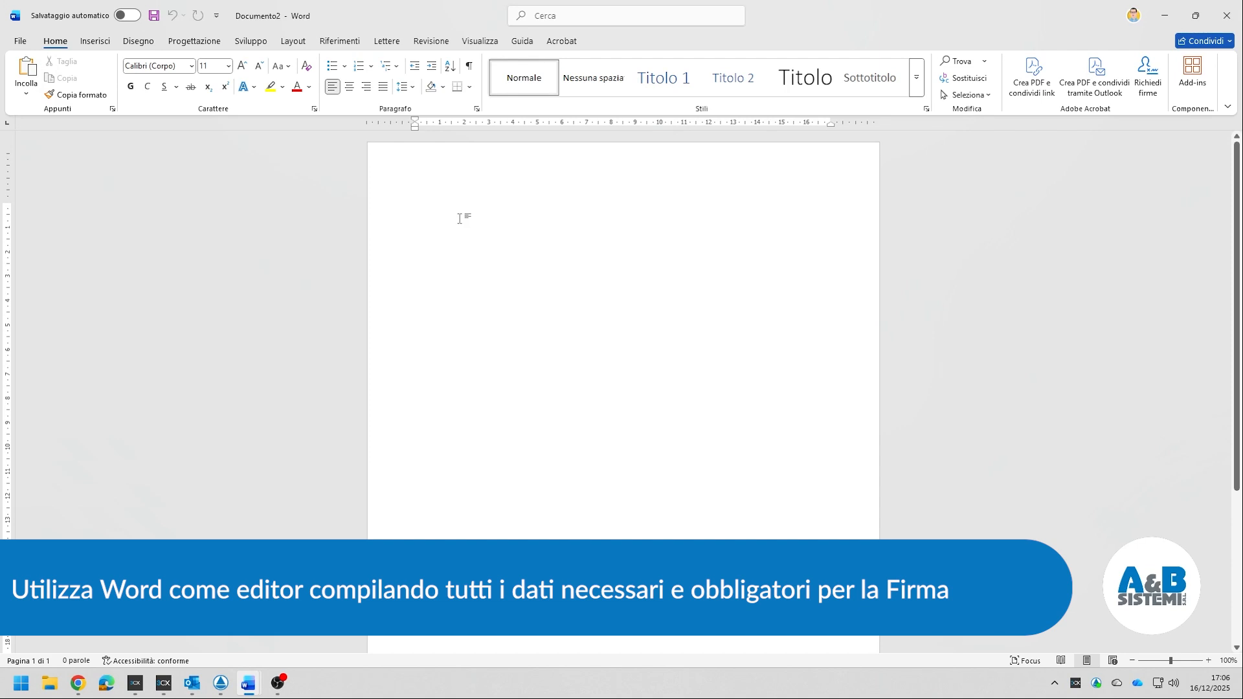
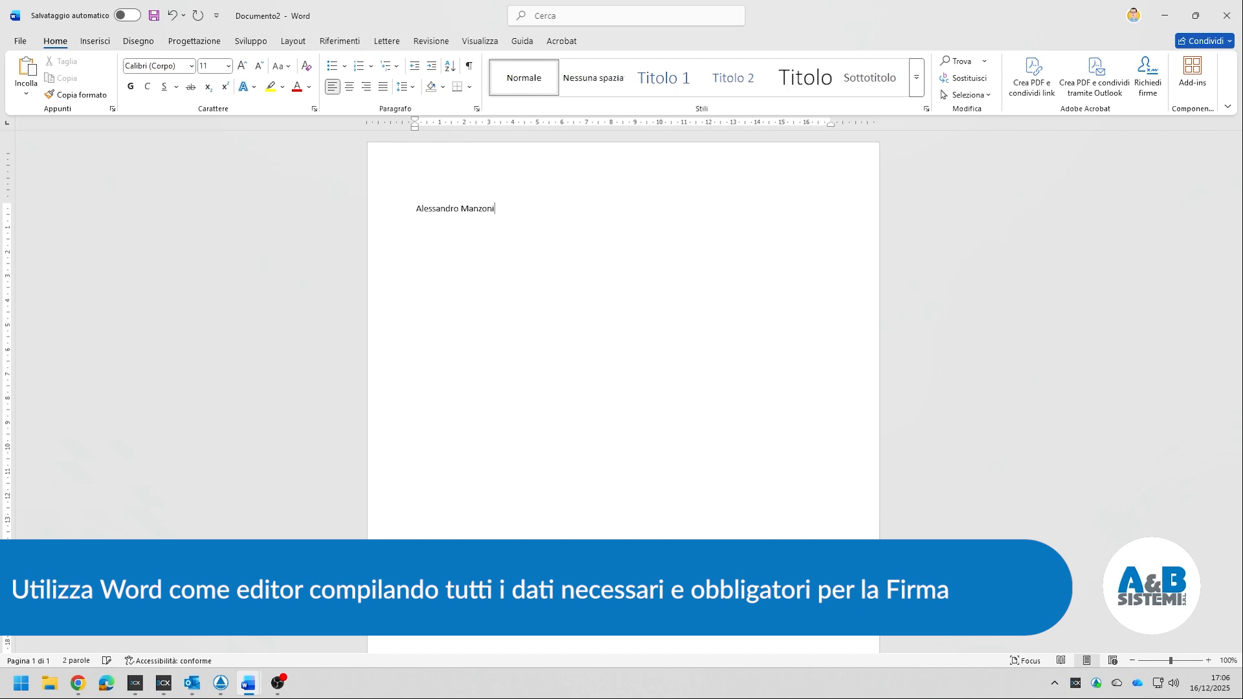
- Type the sender's name, then the street address and town lines below it
{"action": "key", "text": "Return"}
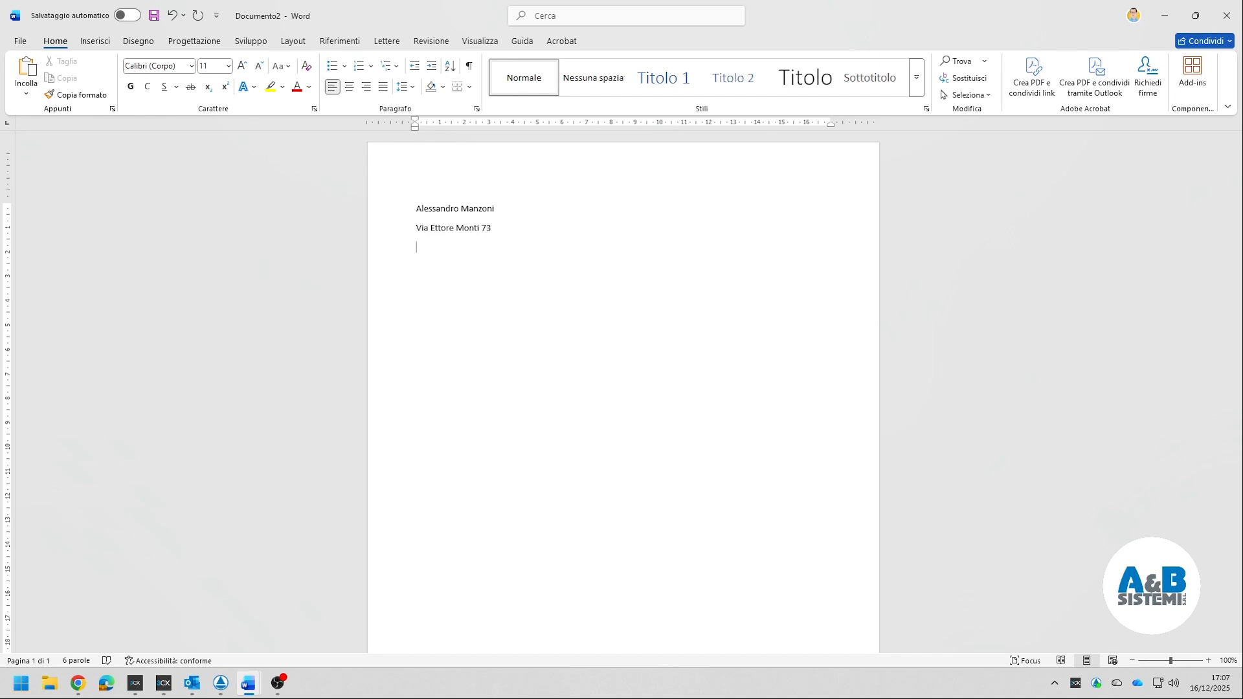
{"action": "left_click", "coordinate": [495, 209]}
{"action": "key", "text": "Return"}
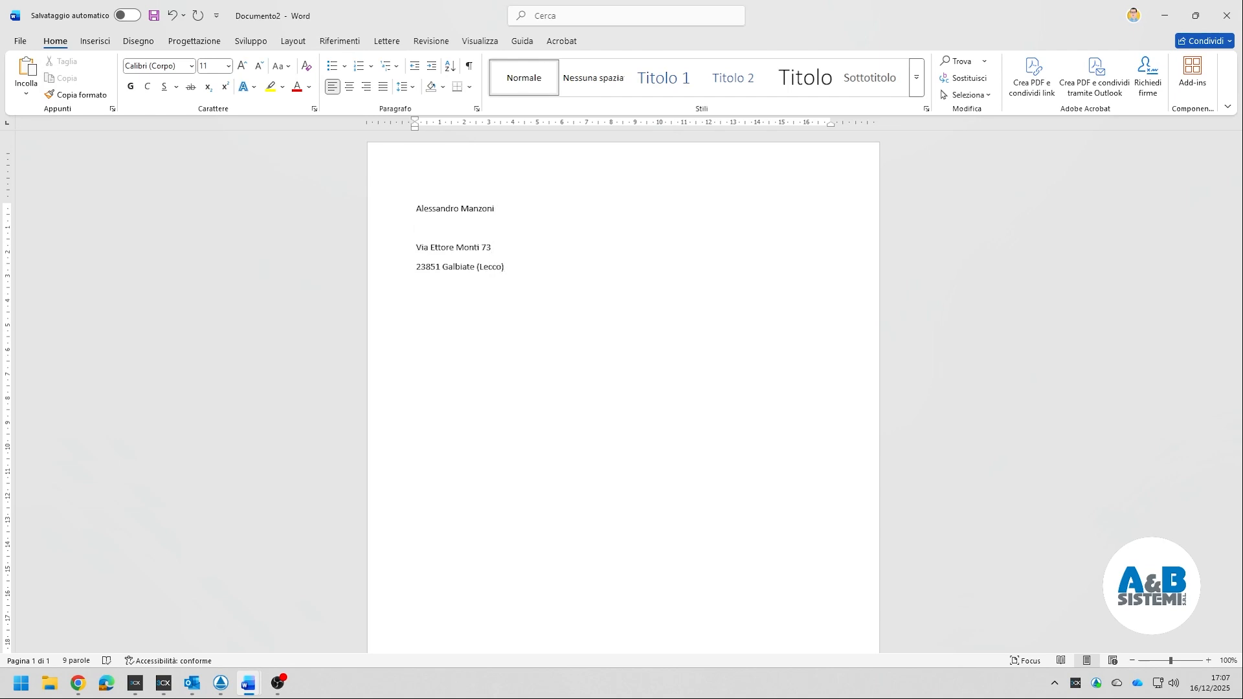
{"action": "type", "text": "Responsabile Vendite"}
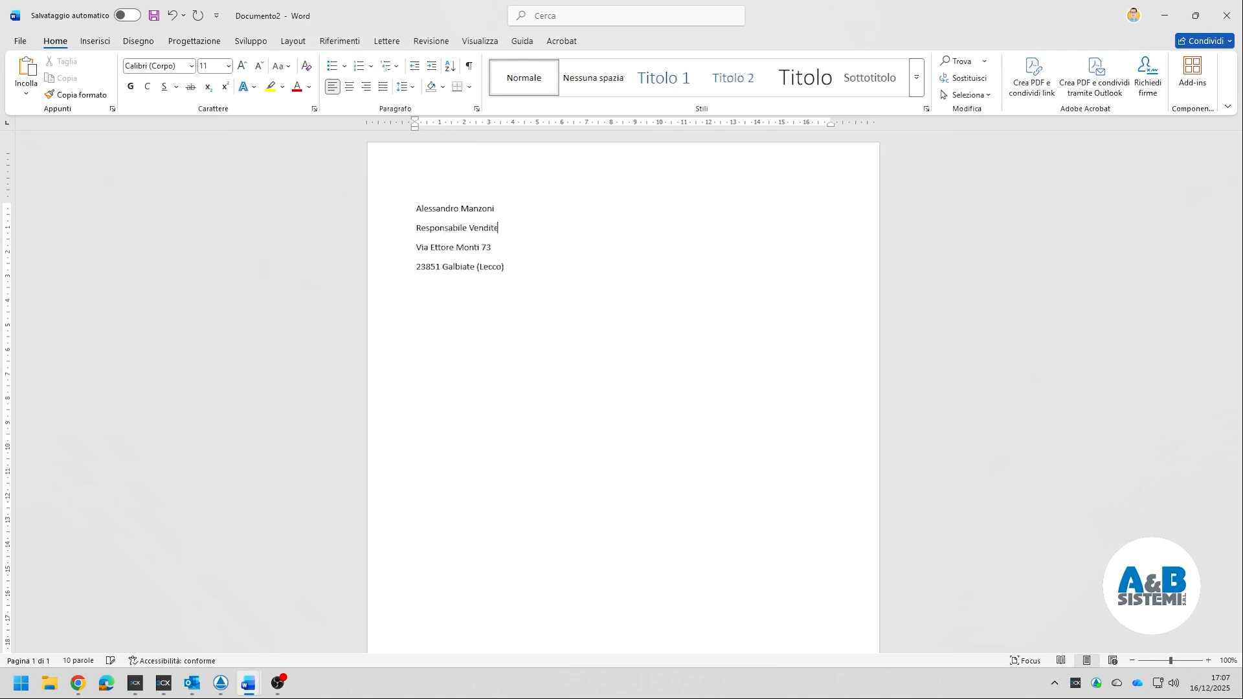
{"action": "type", "text": " e Marketing"}
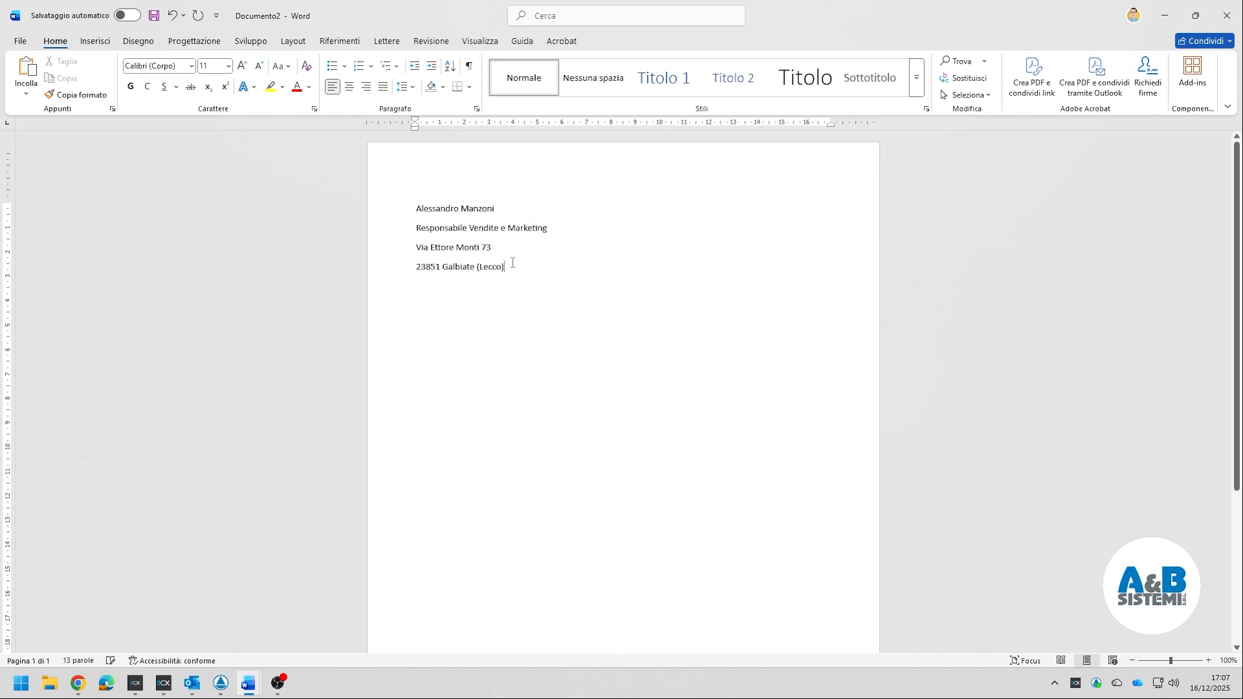
{"action": "key", "text": "Return"}
{"action": "type", "text": "Te"}
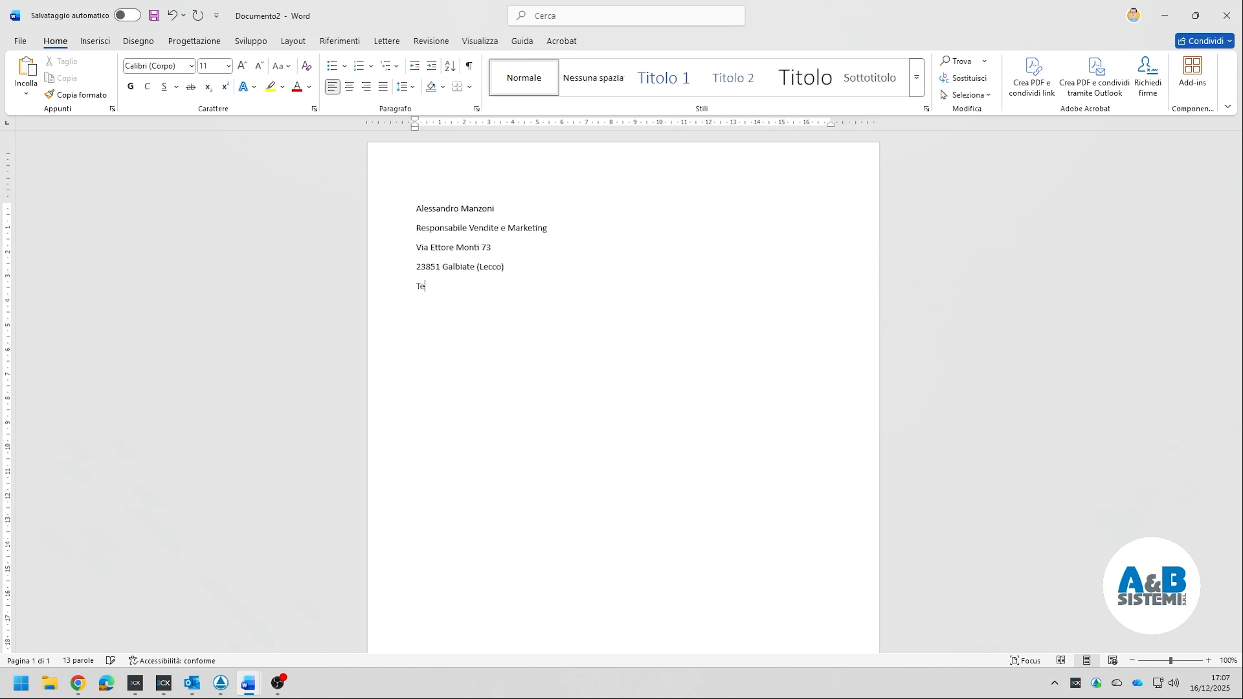
{"action": "type", "text": "l. 034"}
{"action": "key", "text": "Left"}
{"action": "key", "text": "Left"}
{"action": "key", "text": "Left"}
{"action": "key", "text": "Left"}
{"action": "key", "text": "Left"}
{"action": "key", "text": "Left"}
{"action": "type", "text": ". "}
{"action": "type", "text": "www.aebsistem"}
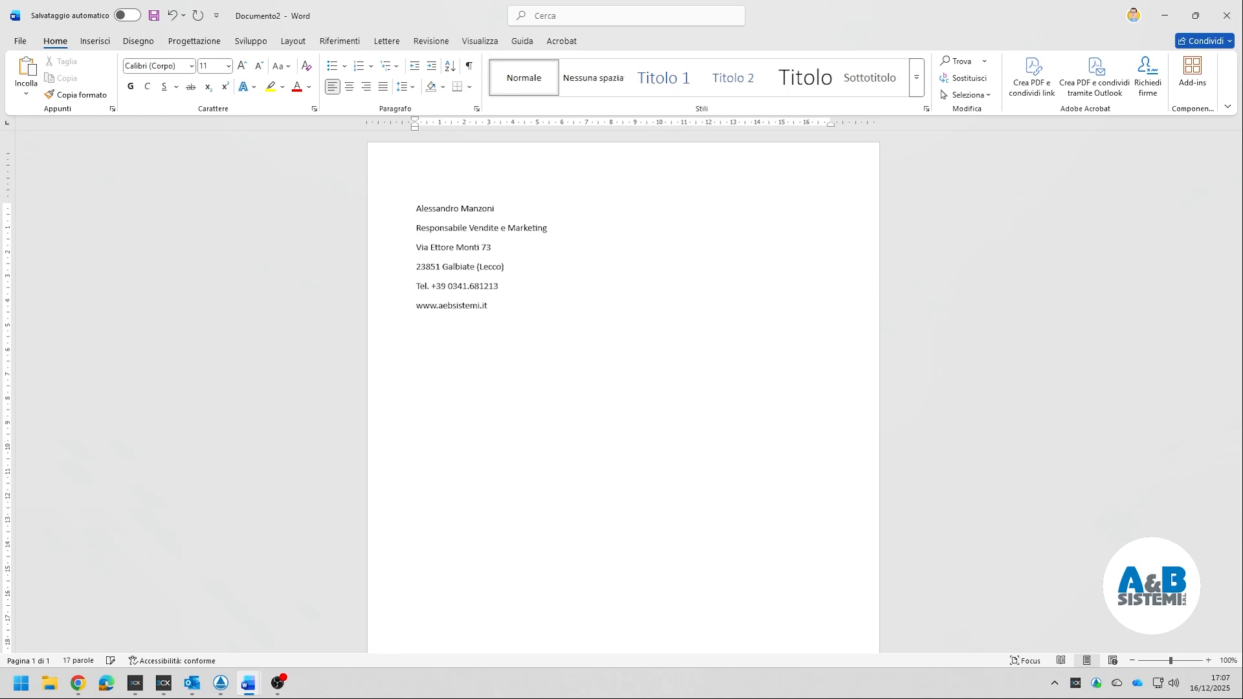
- Apply Nessuna spaziatura to the signature lines and make the name bold
{"action": "left_click_drag", "start_coordinate": [491, 305], "coordinate": [392, 205]}
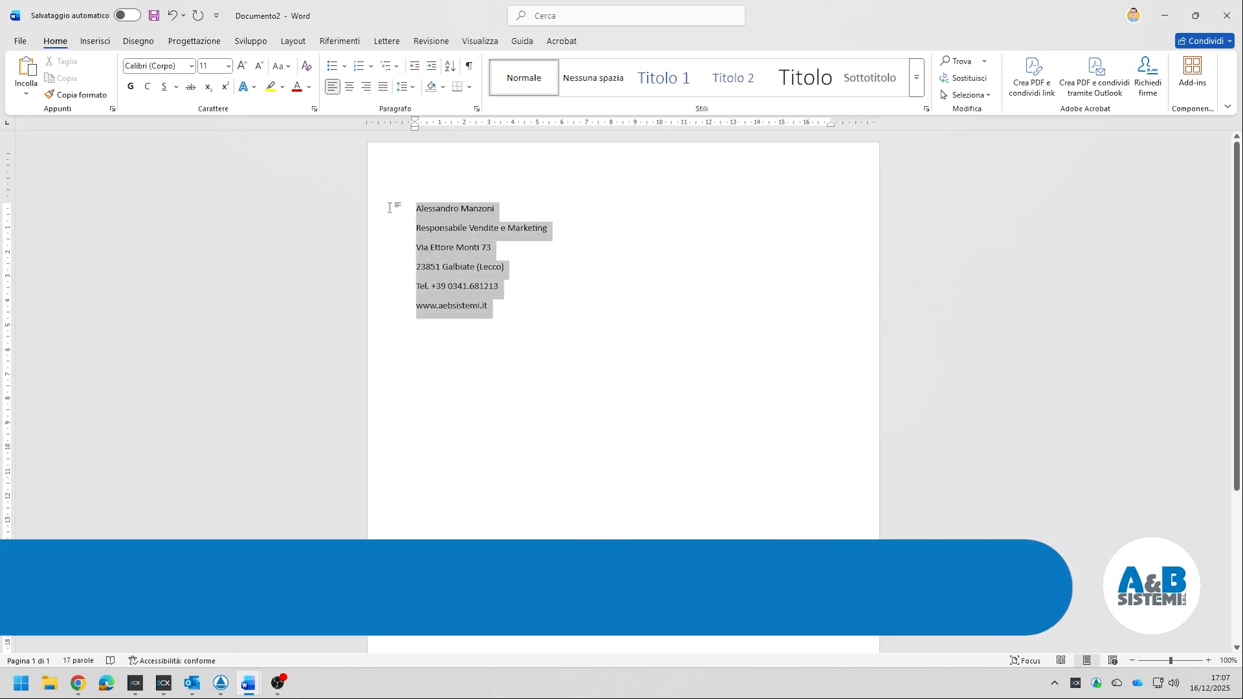
{"action": "left_click", "coordinate": [597, 83]}
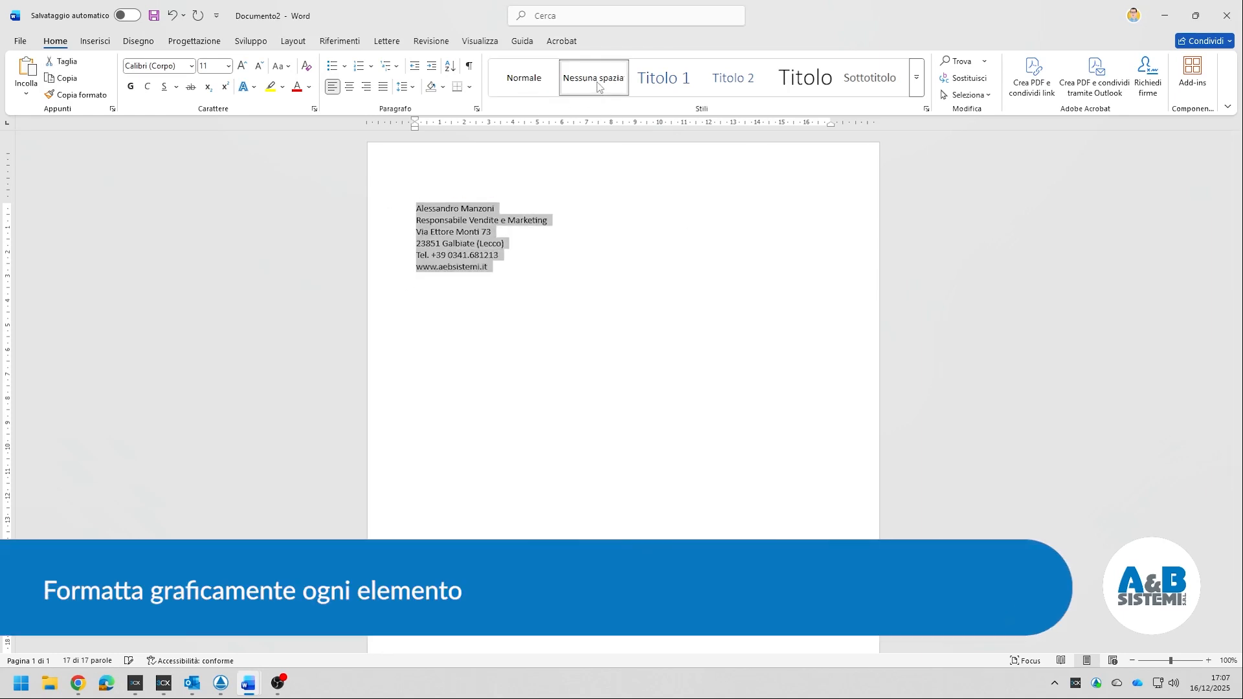
{"action": "left_click", "coordinate": [518, 255]}
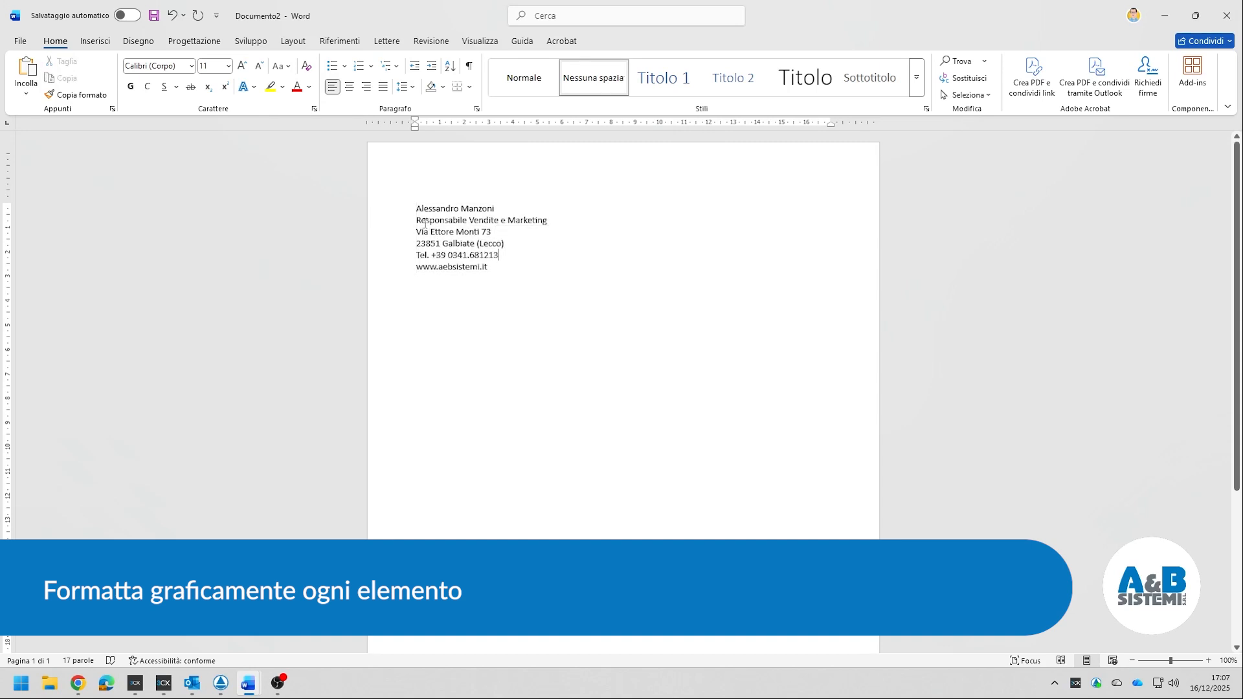
{"action": "left_click", "coordinate": [386, 212]}
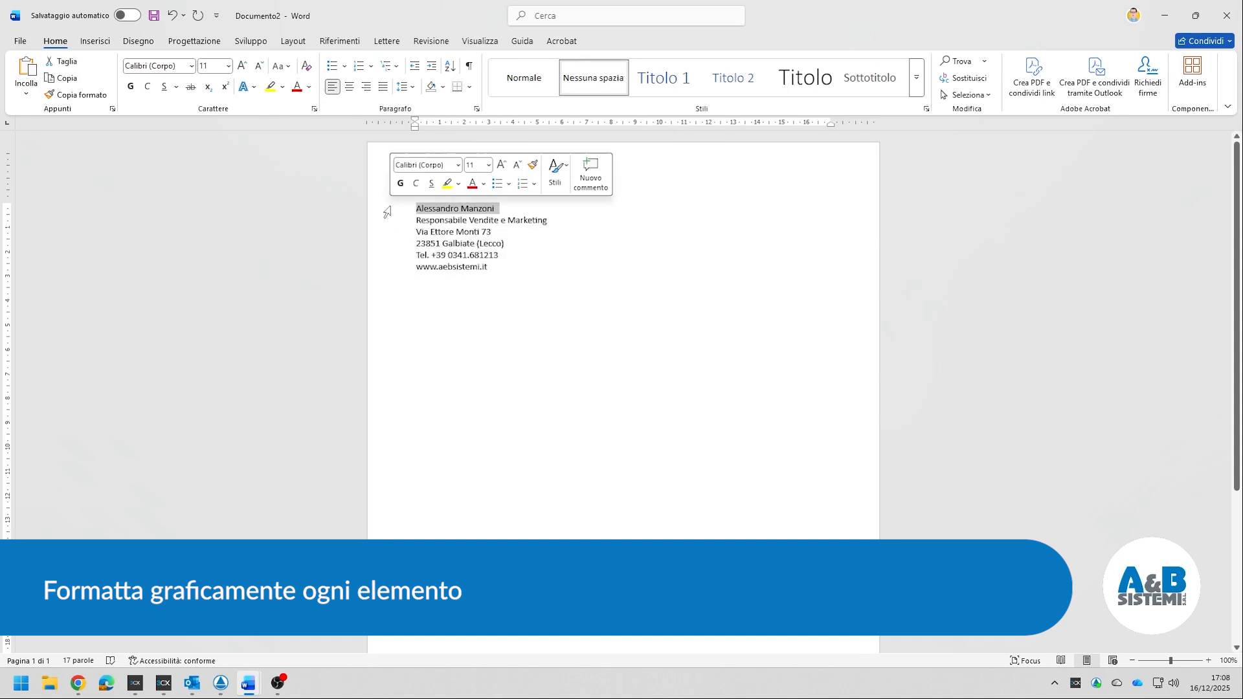
{"action": "key", "text": "ctrl+g"}
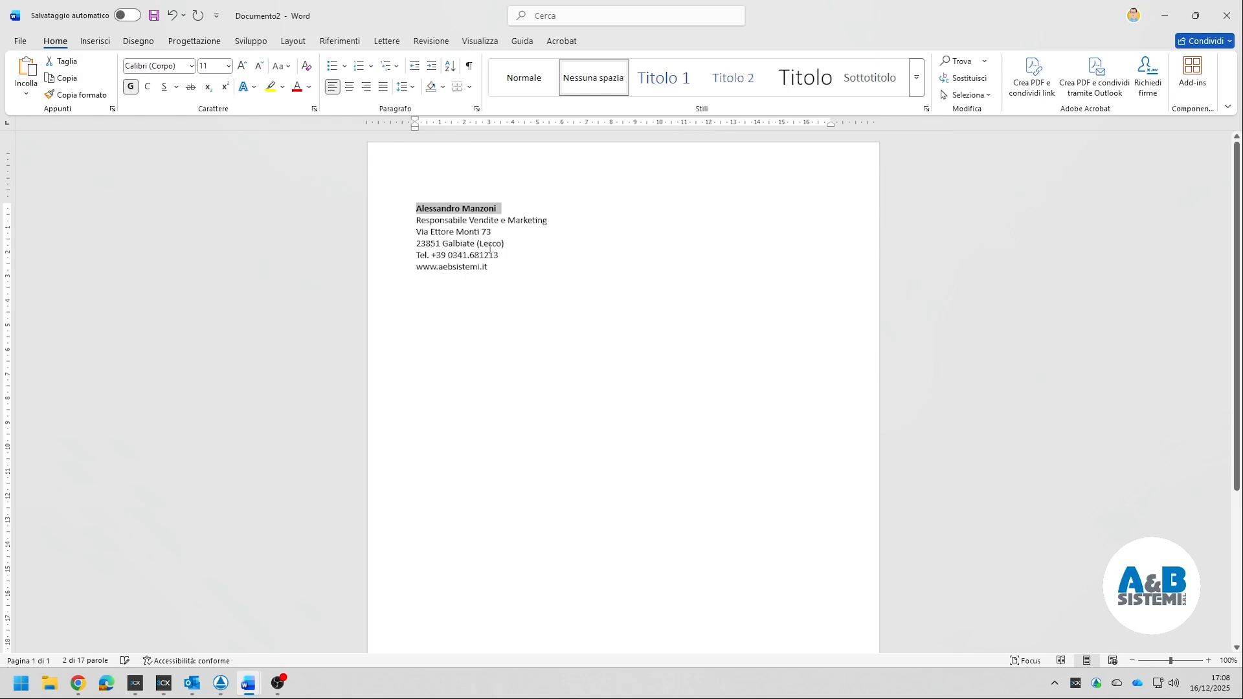
{"action": "left_click", "coordinate": [555, 220]}
- Italicise the job title, set the four contact lines to 10 pt, and linkify the website
{"action": "left_click_drag", "start_coordinate": [554, 220], "coordinate": [416, 222]}
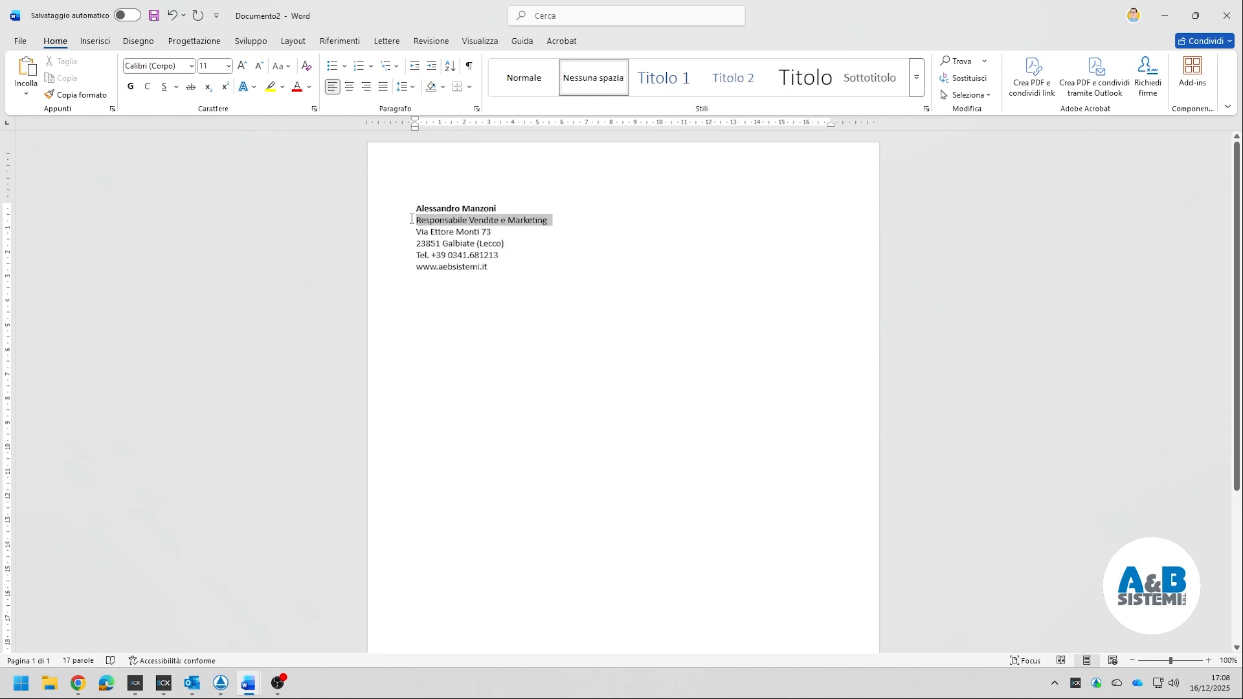
{"action": "left_click", "coordinate": [148, 87]}
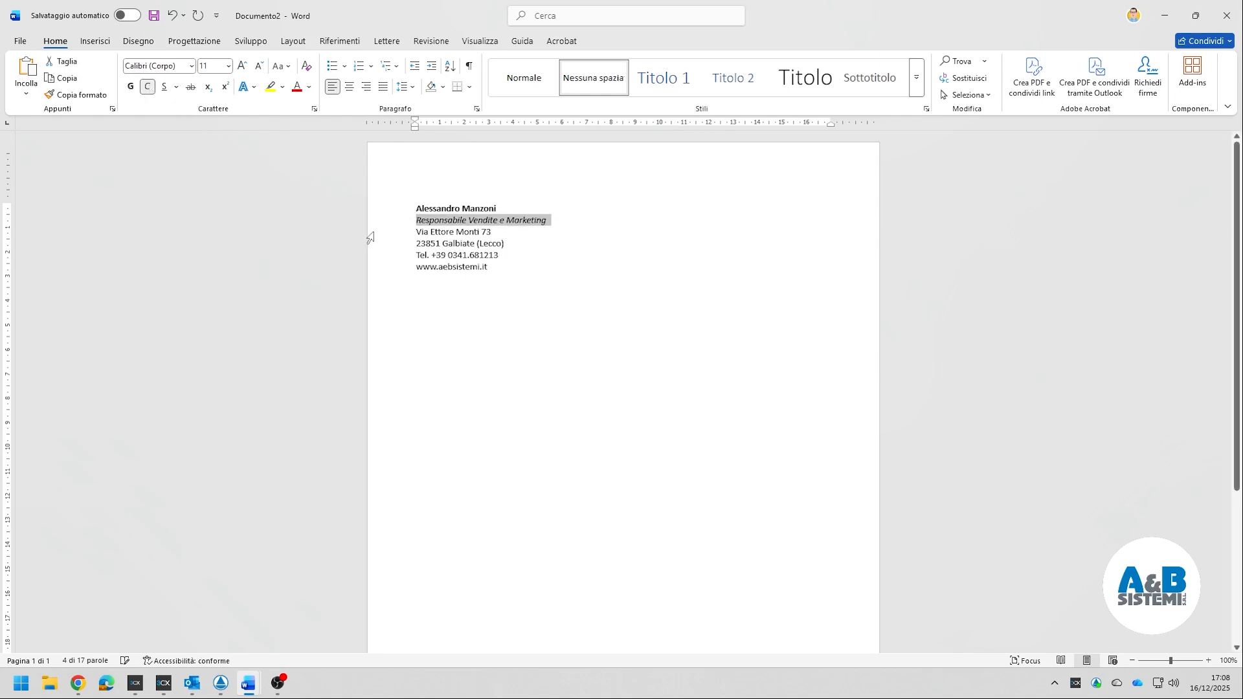
{"action": "left_click", "coordinate": [424, 231]}
{"action": "left_click_drag", "start_coordinate": [418, 232], "coordinate": [490, 268]}
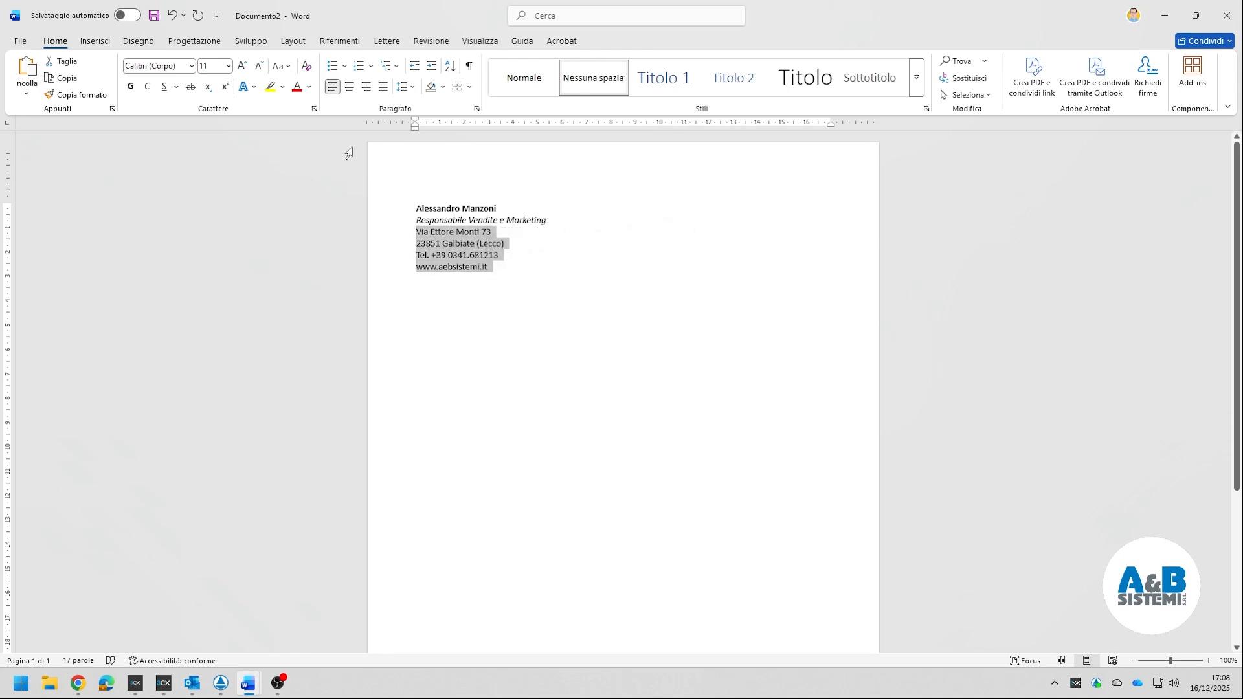
{"action": "left_click", "coordinate": [258, 65]}
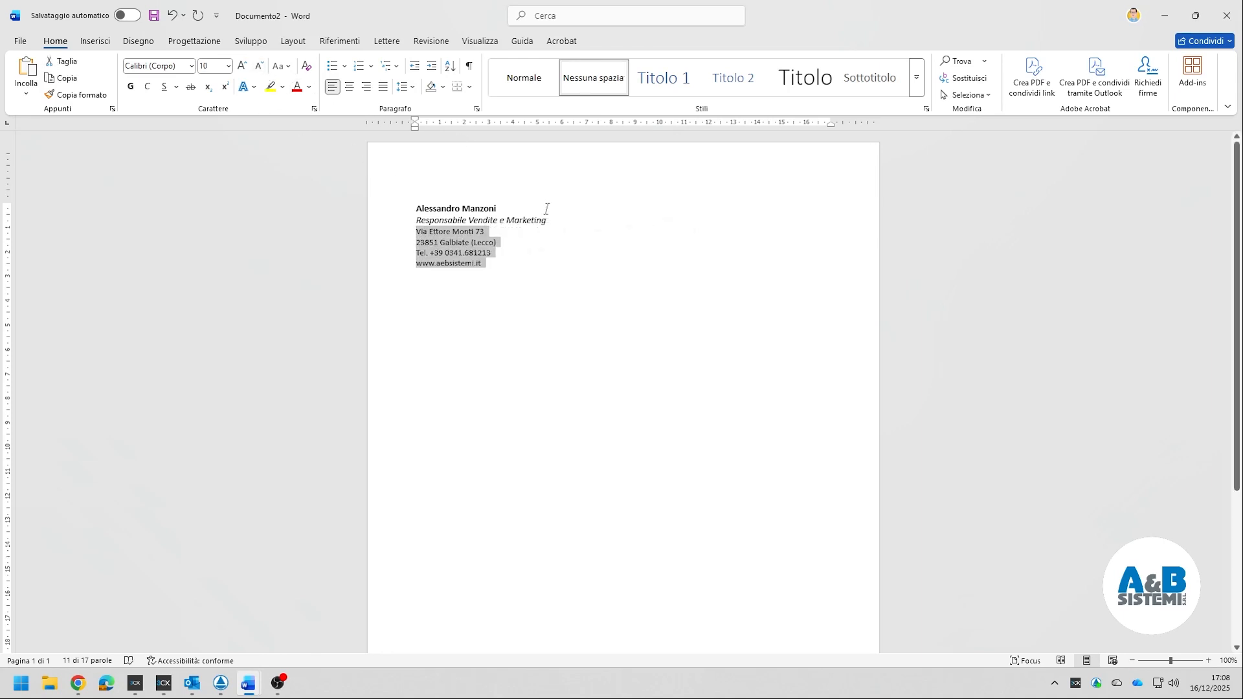
{"action": "left_click", "coordinate": [563, 231]}
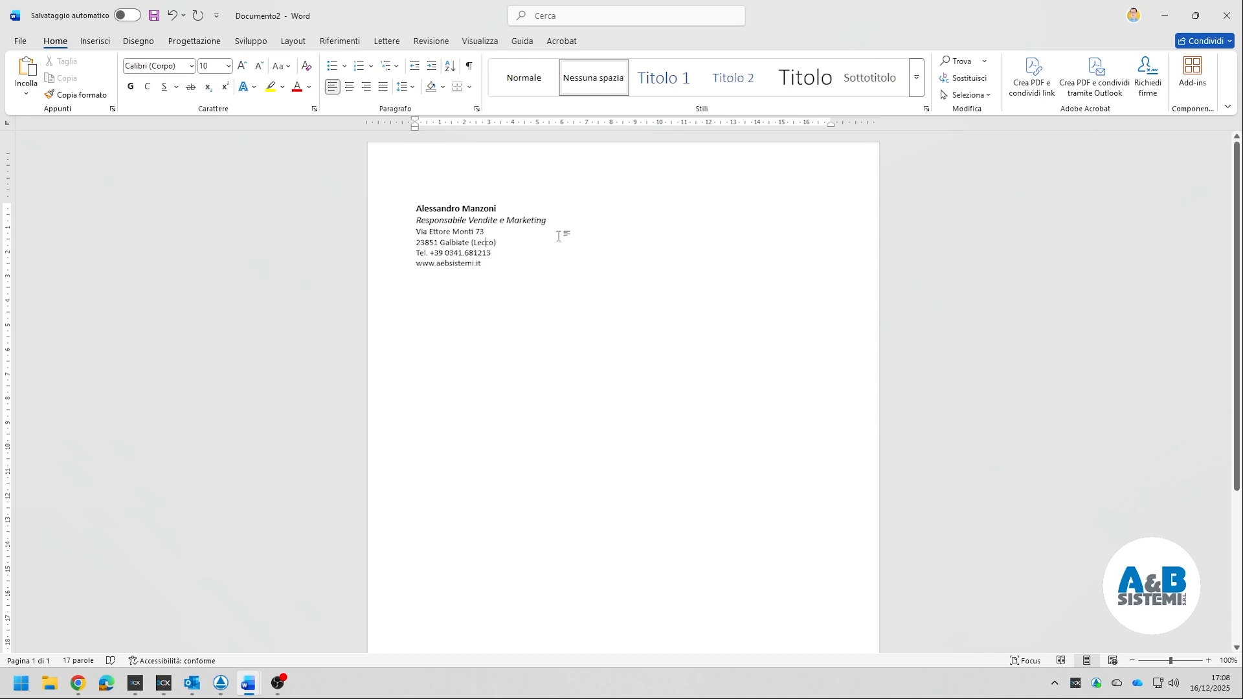
{"action": "key", "text": "Return"}
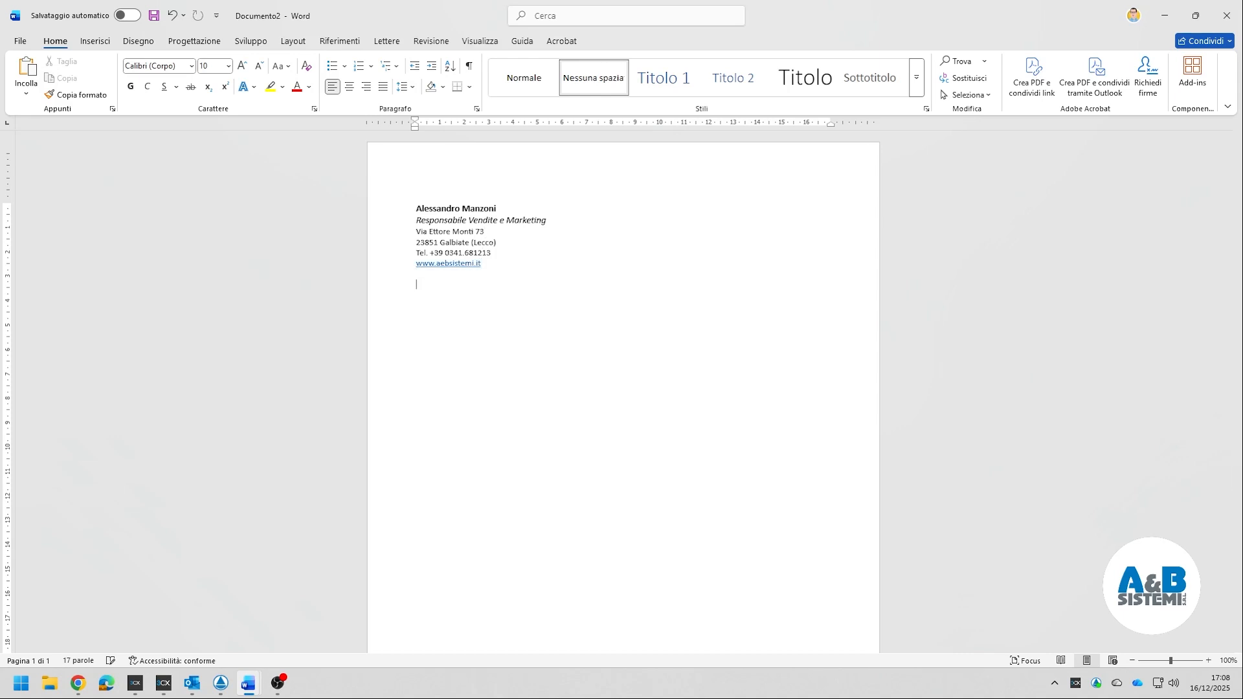
- Add a P.Iva line with the company's VAT number
{"action": "type", "text": "P.Iva"}
{"action": "type", "text": "12345678912"}
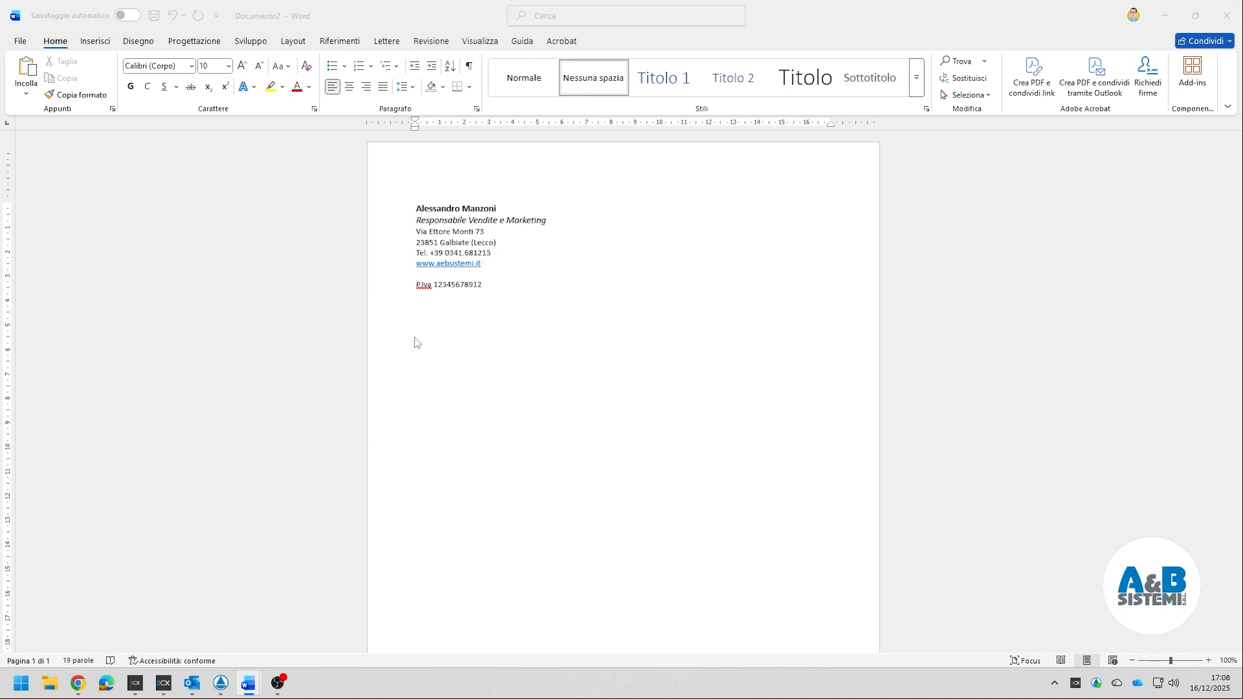
{"action": "key", "text": "Return"}
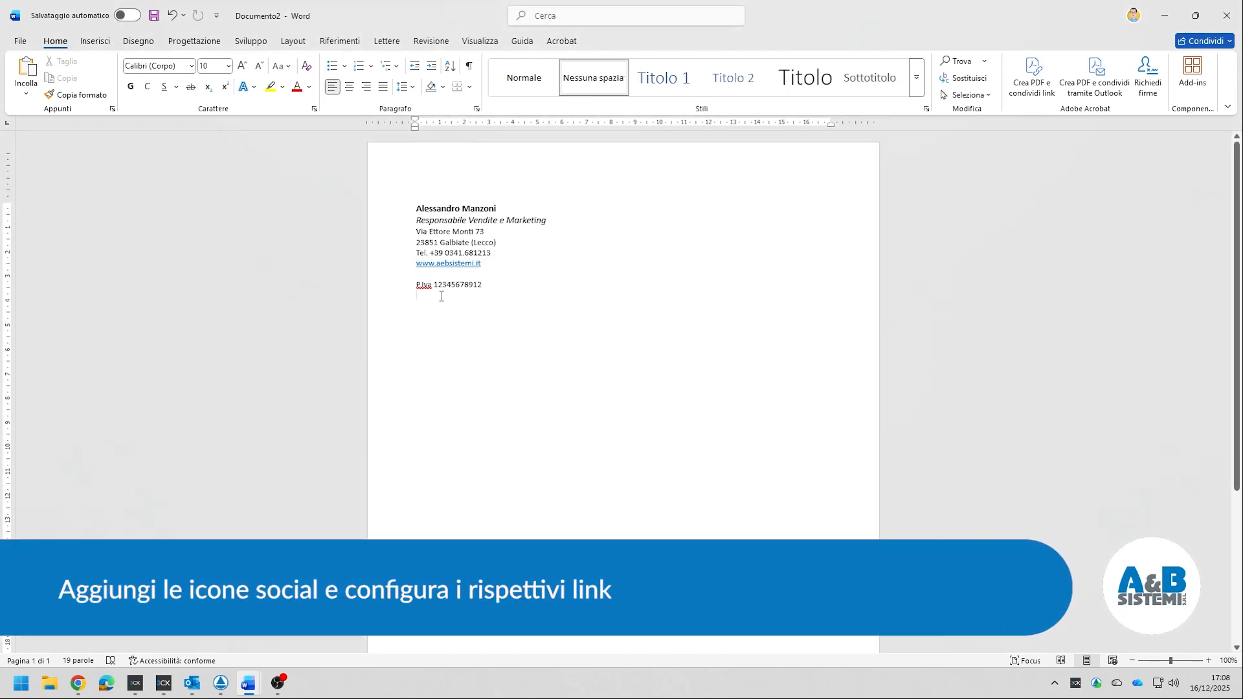
- Paste the LinkedIn, Facebook and YouTube icons in a row below the VAT line
{"action": "key", "text": "ctrl+v"}
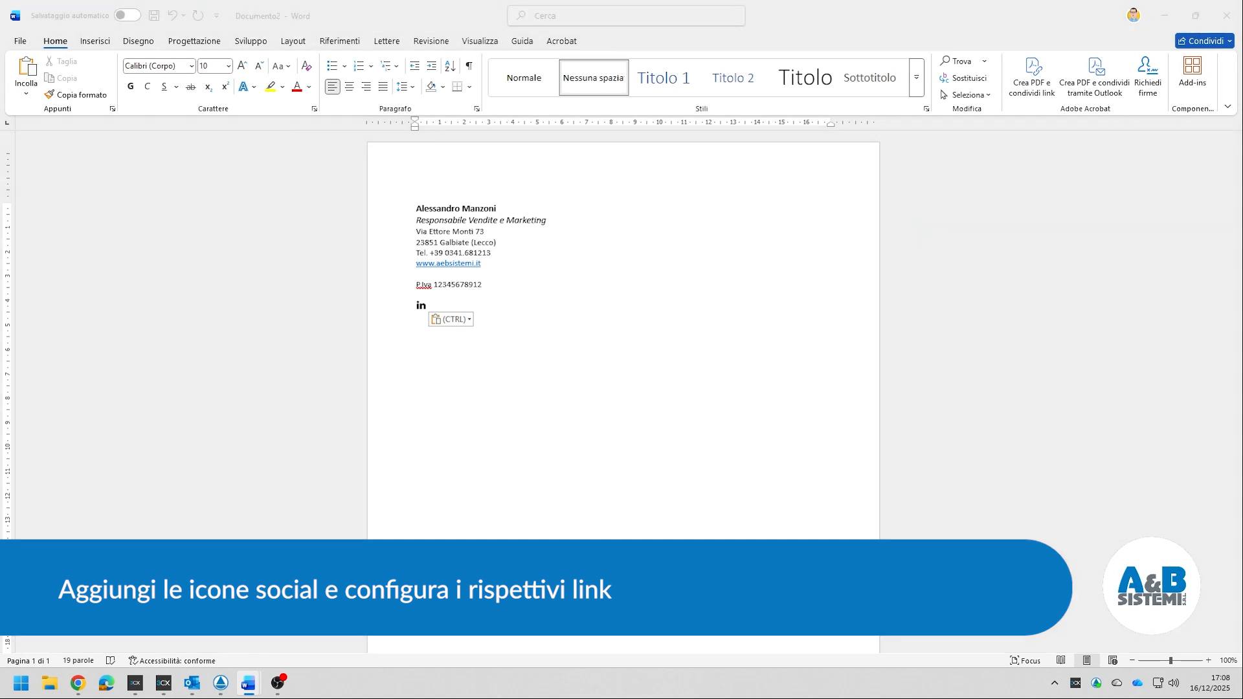
{"action": "left_click", "coordinate": [447, 308]}
{"action": "key", "text": "ctrl+z"}
{"action": "key", "text": "ctrl+v"}
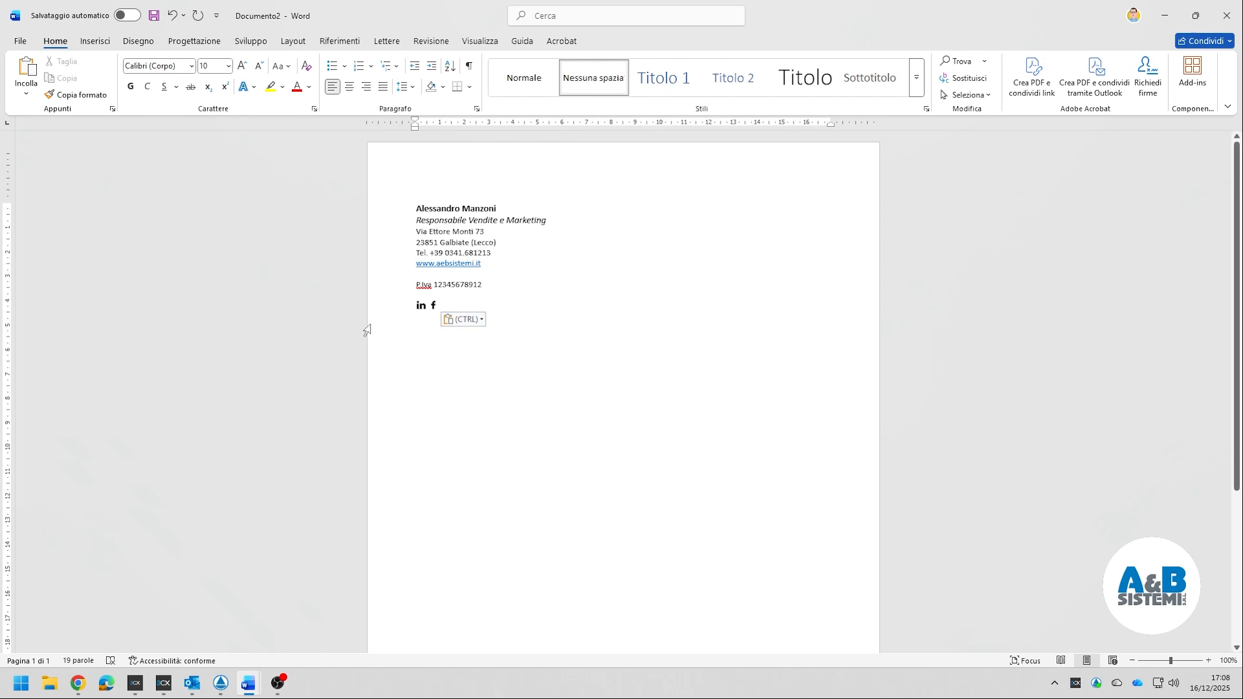
{"action": "key", "text": "alt+Tab"}
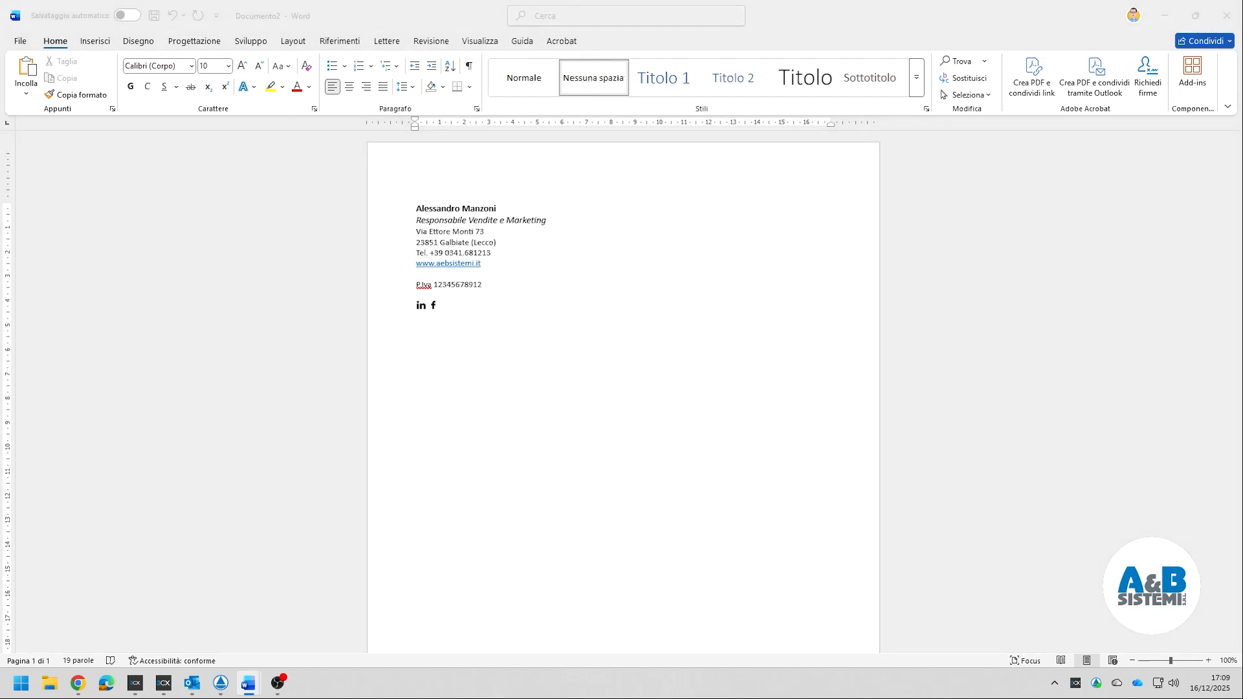
{"action": "left_click", "coordinate": [458, 312]}
{"action": "key", "text": "ctrl+v"}
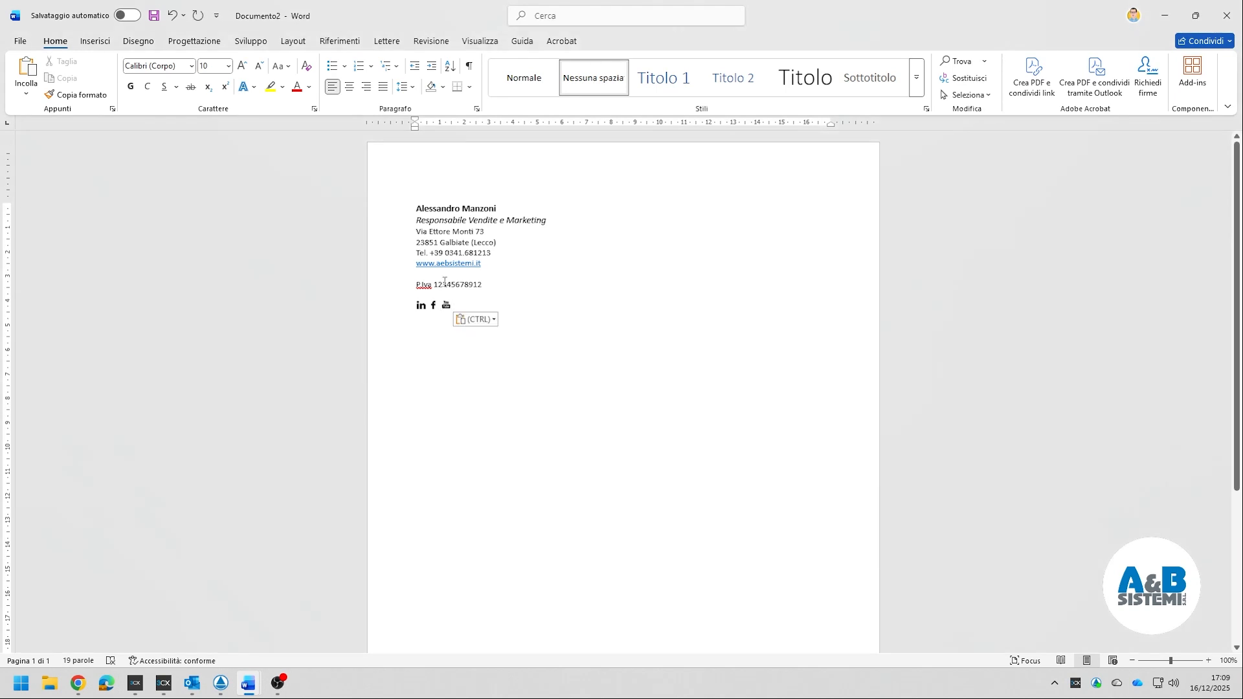
{"action": "left_click", "coordinate": [421, 305]}
{"action": "right_click", "coordinate": [424, 306]}
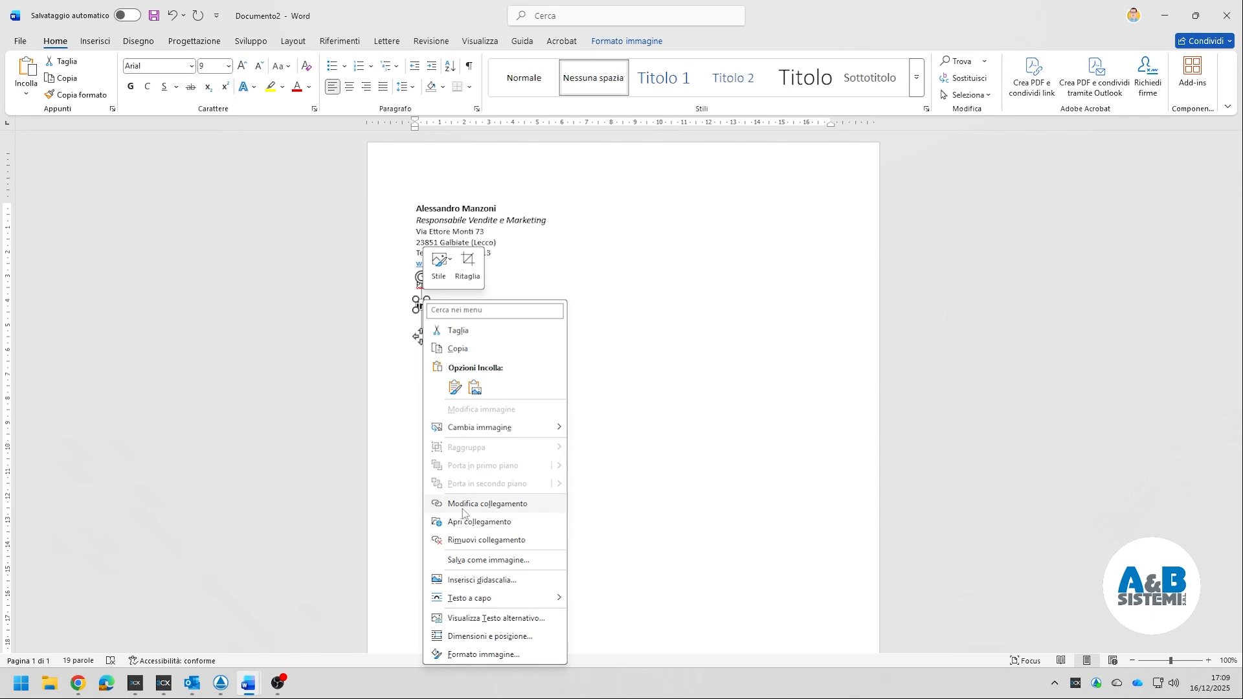
{"action": "left_click", "coordinate": [486, 504]}
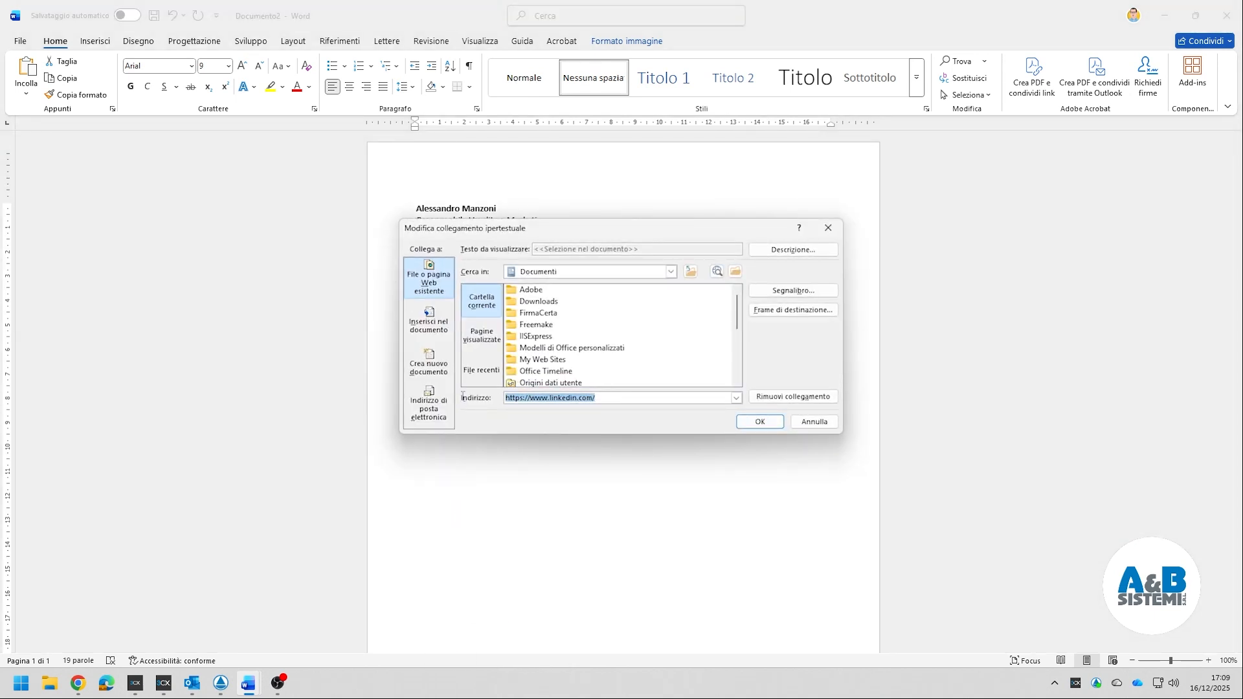
{"action": "left_click", "coordinate": [809, 424]}
{"action": "left_click", "coordinate": [460, 371]}
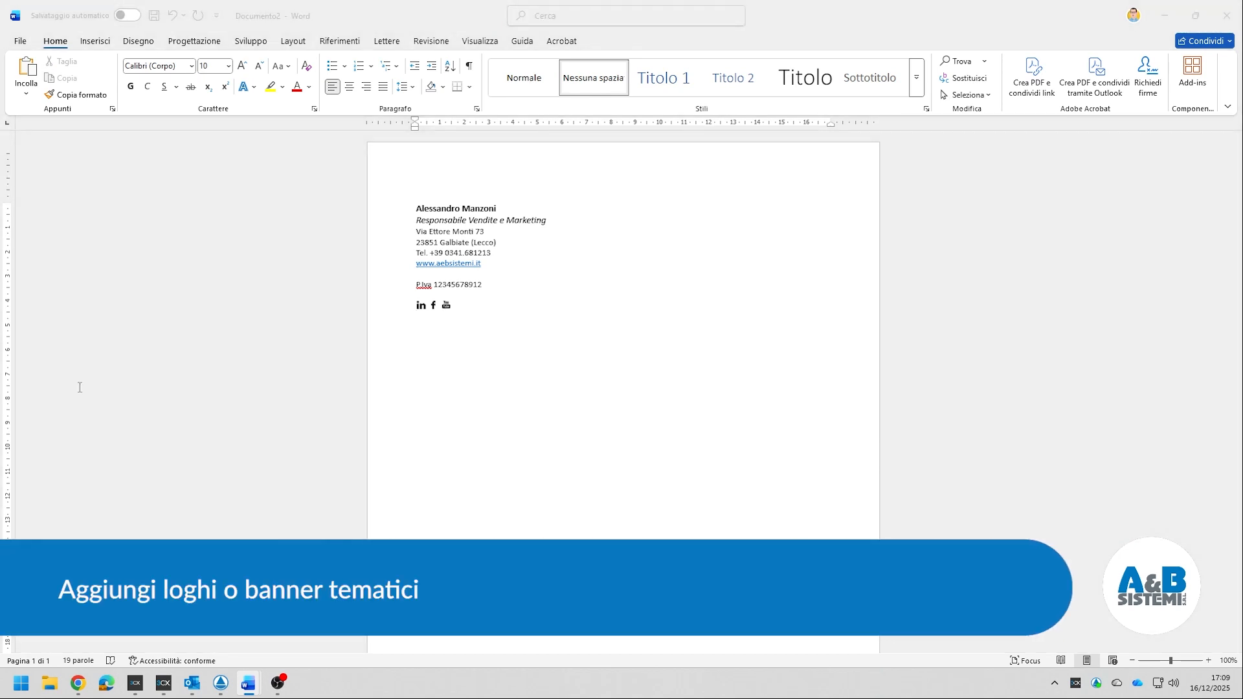
- Paste a banner below the icons and swap its picture for banner.png from the Download folder
{"action": "left_click", "coordinate": [521, 318]}
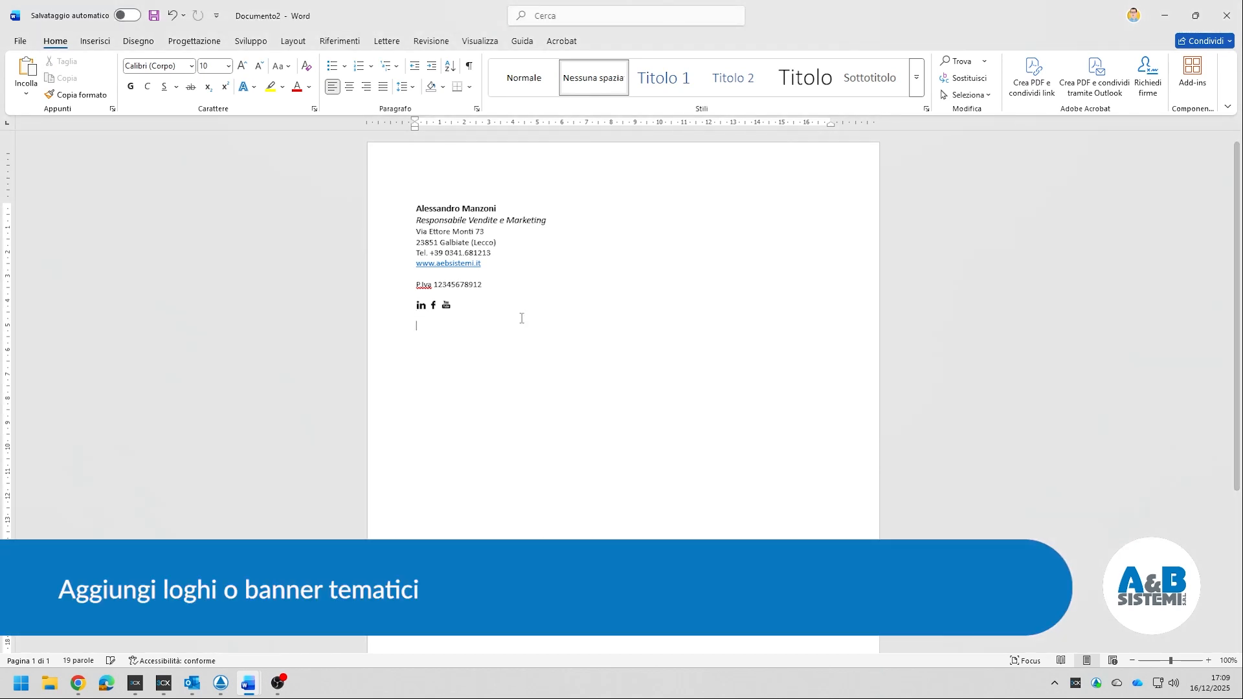
{"action": "key", "text": "ctrl+v"}
{"action": "left_click", "coordinate": [521, 331]}
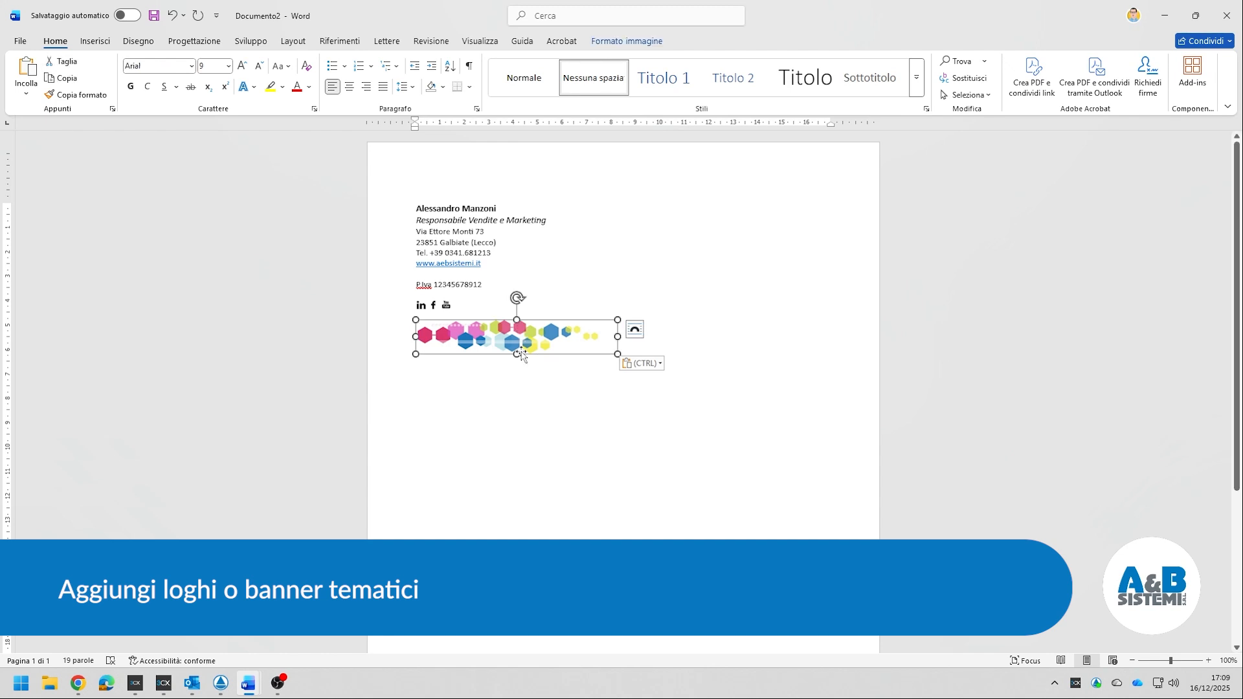
{"action": "right_click", "coordinate": [527, 331]}
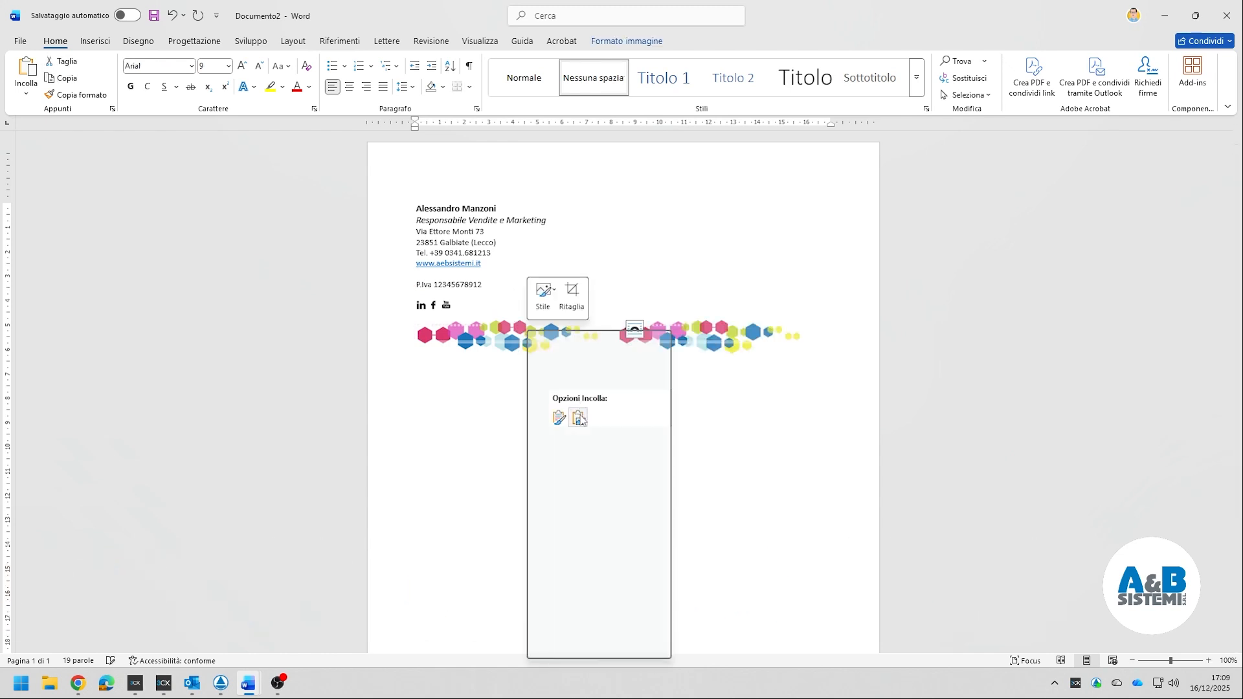
{"action": "mouse_move", "coordinate": [591, 460]}
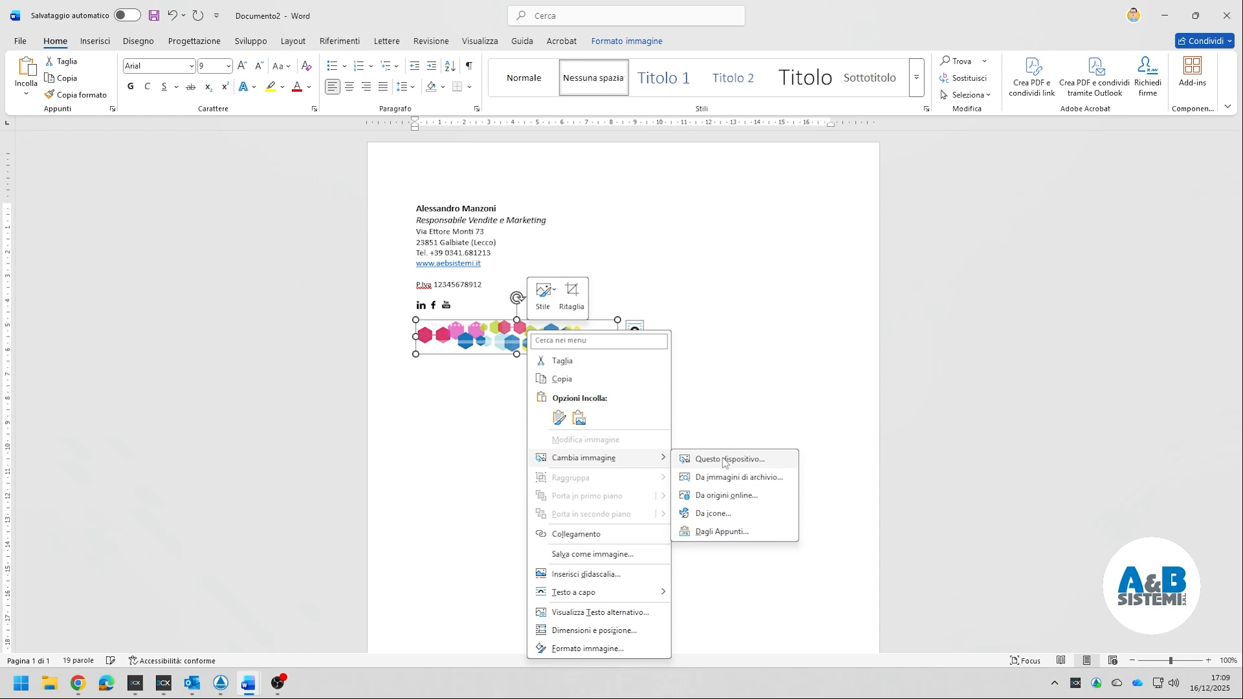
{"action": "left_click", "coordinate": [723, 462]}
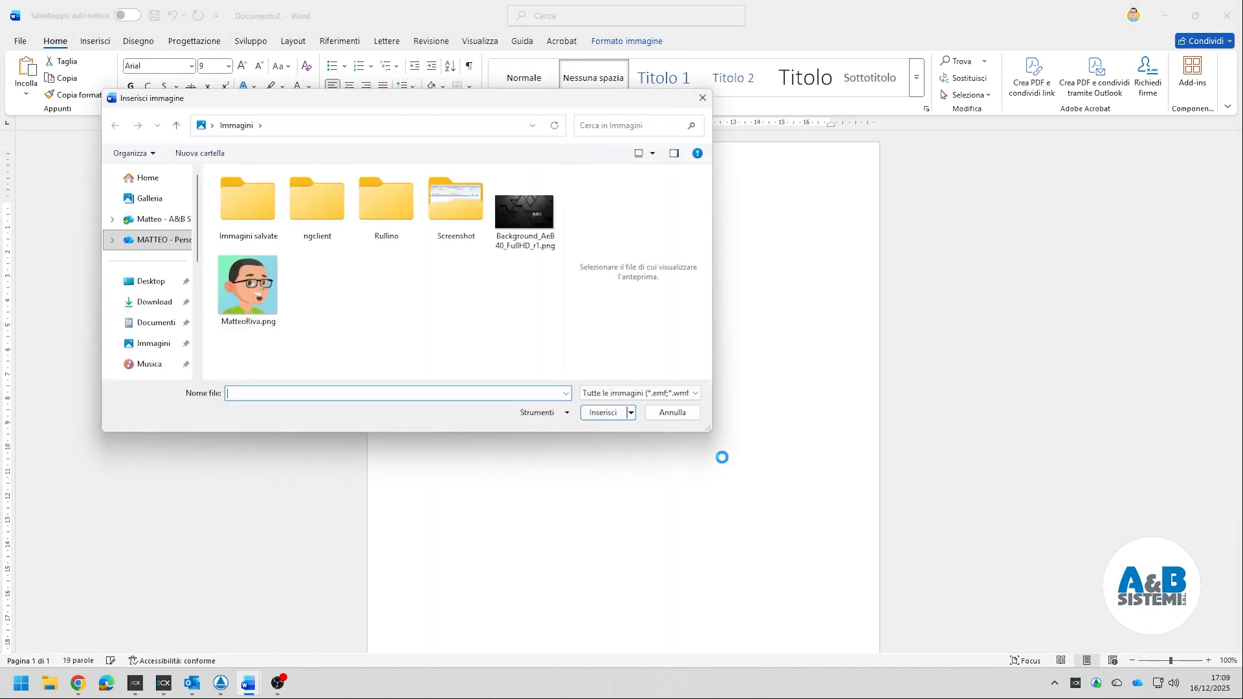
{"action": "left_click", "coordinate": [154, 301]}
{"action": "double_click", "coordinate": [261, 210]}
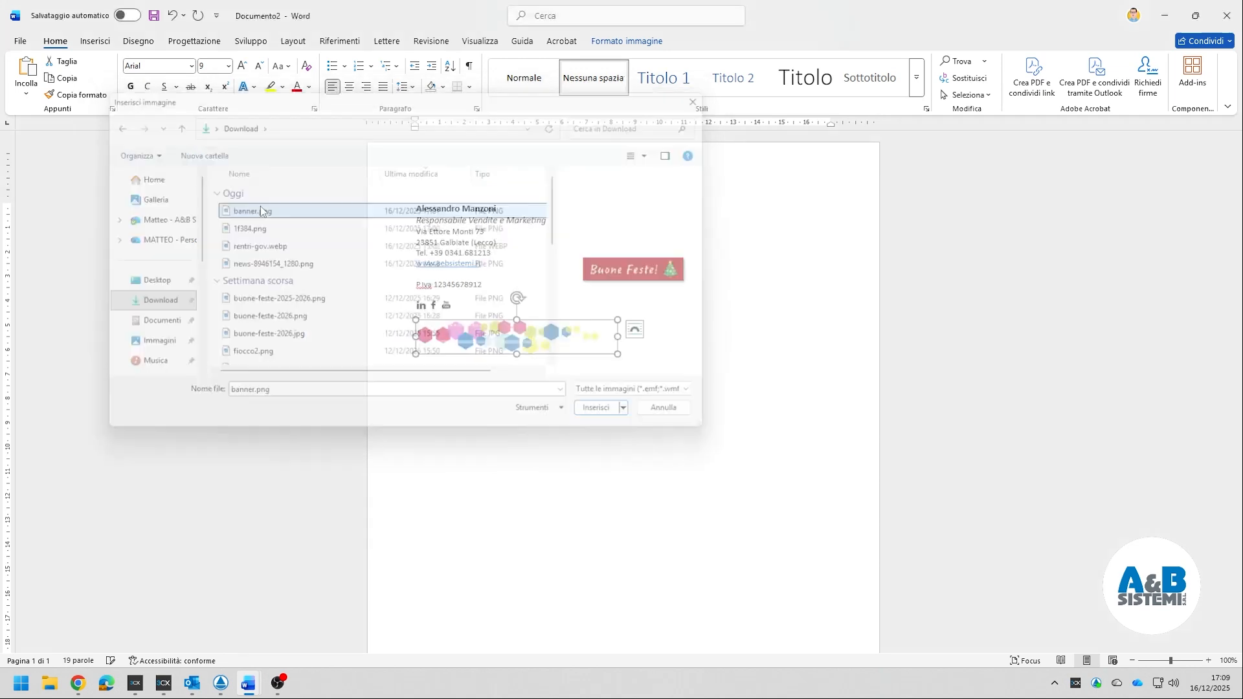
{"action": "left_click", "coordinate": [624, 361]}
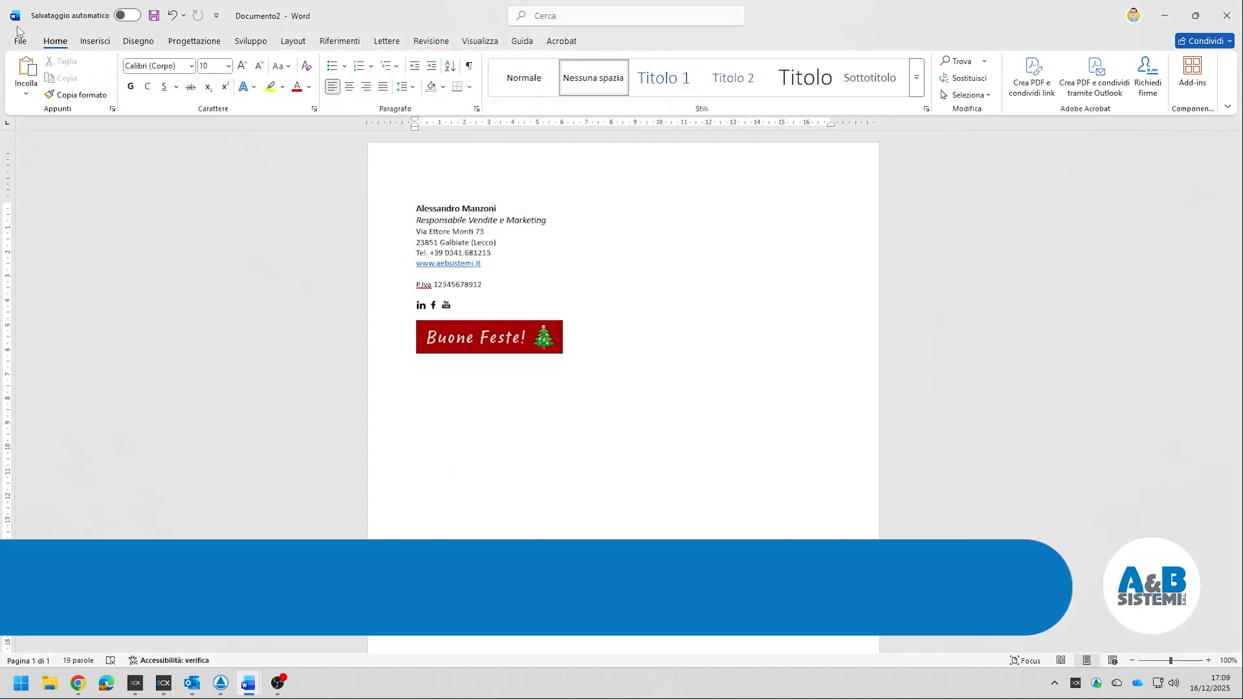
- Copy the whole signature with its icons and banner, then switch to the new Outlook message
{"action": "left_click_drag", "start_coordinate": [568, 349], "coordinate": [407, 201]}
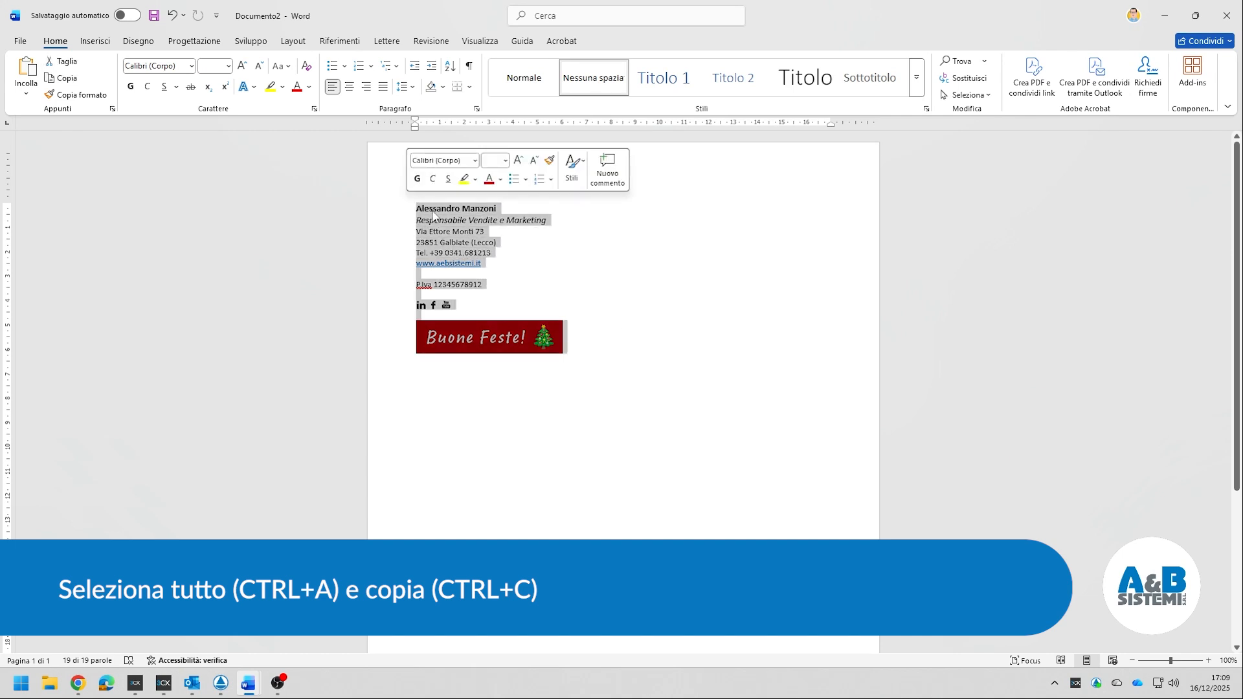
{"action": "right_click", "coordinate": [433, 212]}
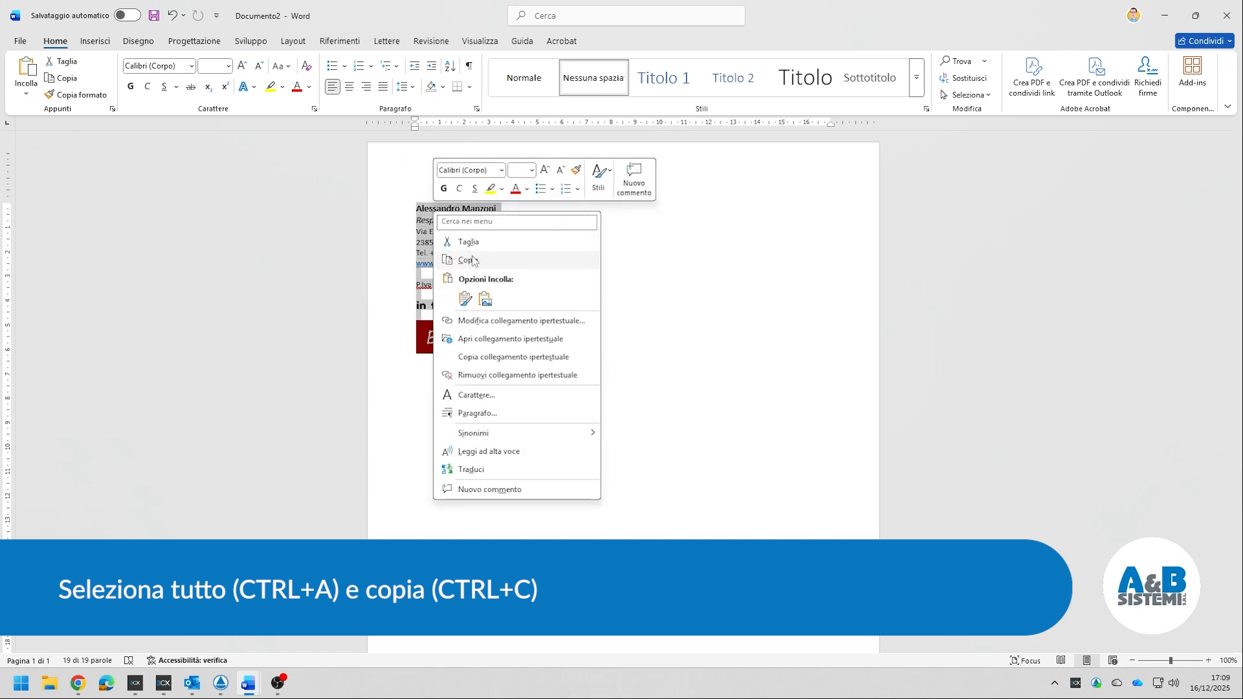
{"action": "left_click", "coordinate": [472, 259]}
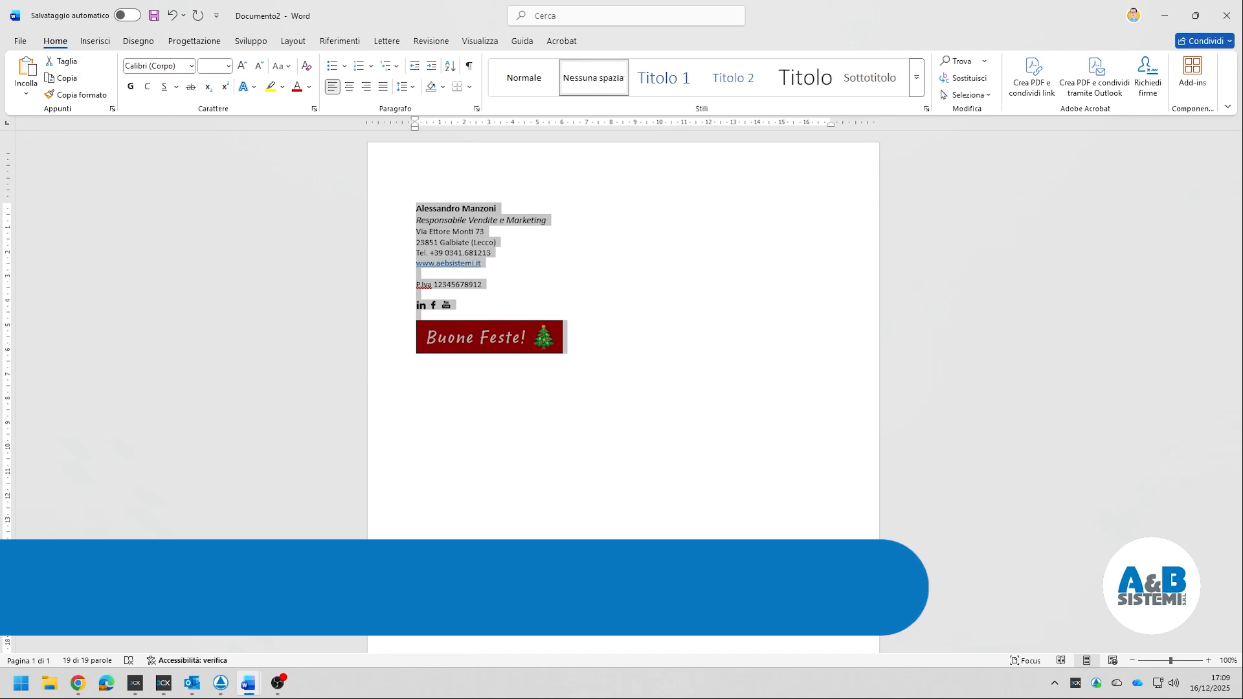
{"action": "key", "text": "alt+Tab"}
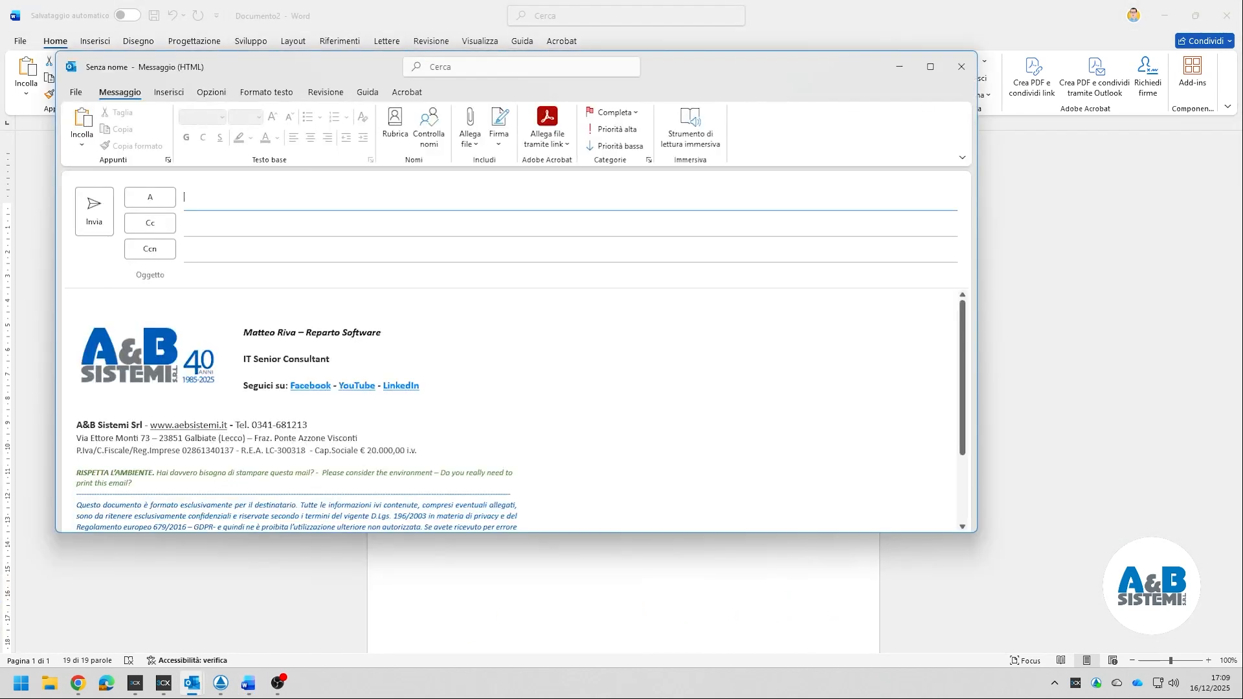
- Delete the message's old signature and paste the Word one with Mantieni formattazione originale
{"action": "scroll", "coordinate": [600, 447], "scroll_direction": "down", "scroll_amount": 3}
{"action": "mouse_move", "coordinate": [505, 508]}
{"action": "left_mouse_down"}
{"action": "mouse_move", "coordinate": [142, 287]}
{"action": "mouse_move", "coordinate": [102, 239]}
{"action": "left_mouse_up"}
{"action": "key", "text": "Delete"}
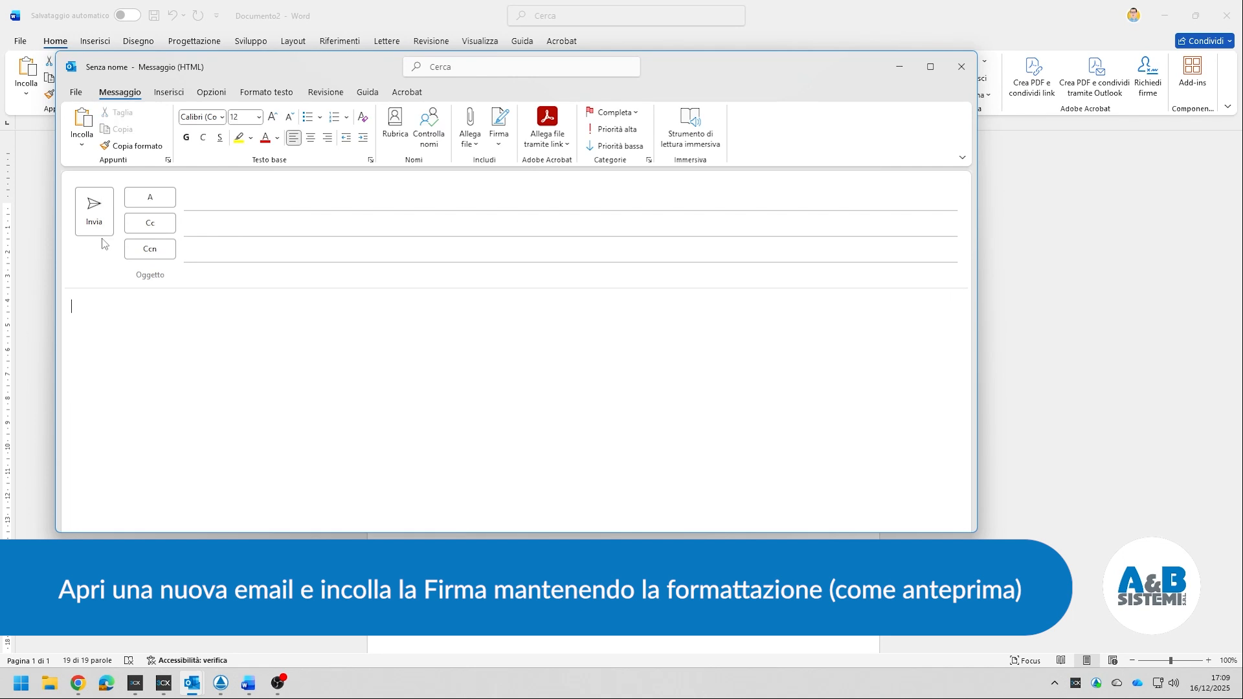
{"action": "key", "text": "ctrl+v"}
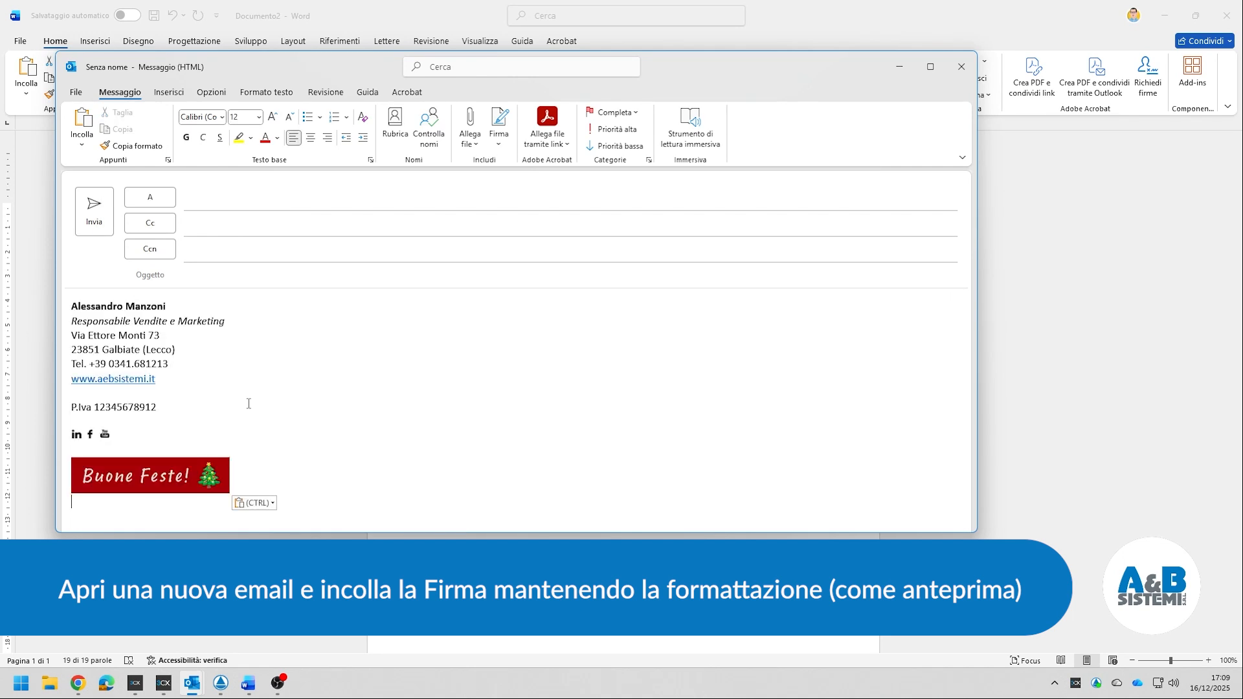
{"action": "key", "text": "ctrl+z"}
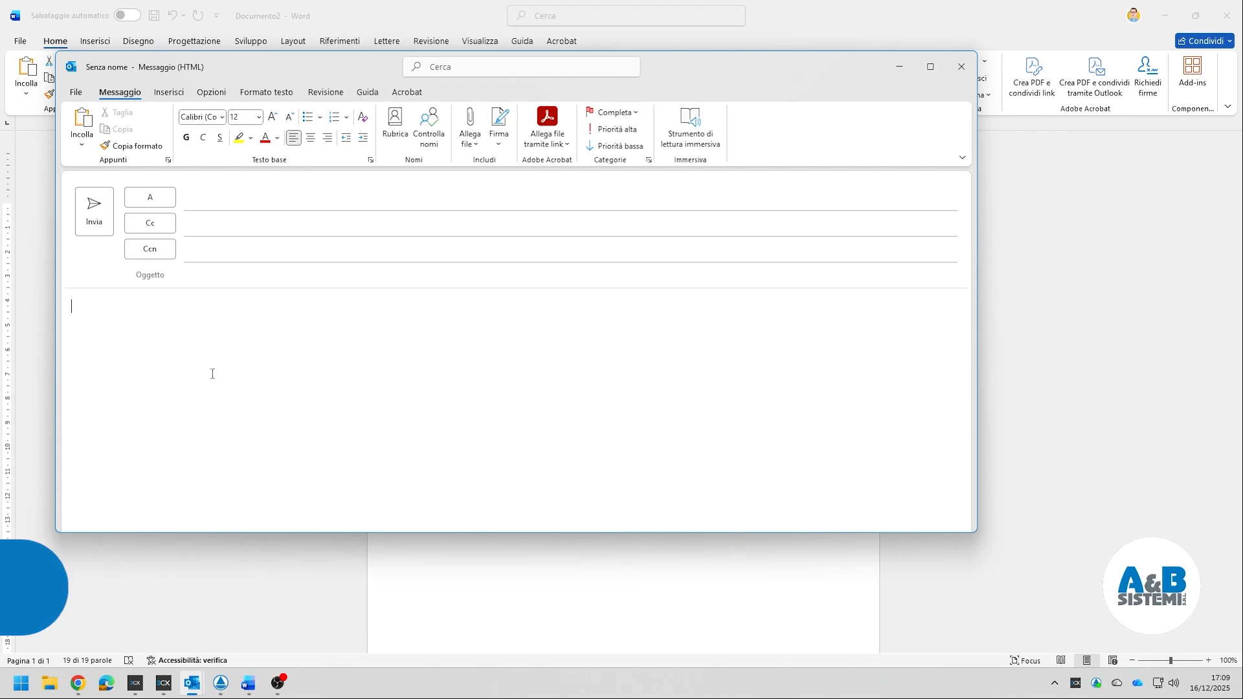
{"action": "right_click", "coordinate": [141, 329]}
{"action": "left_click", "coordinate": [194, 393]}
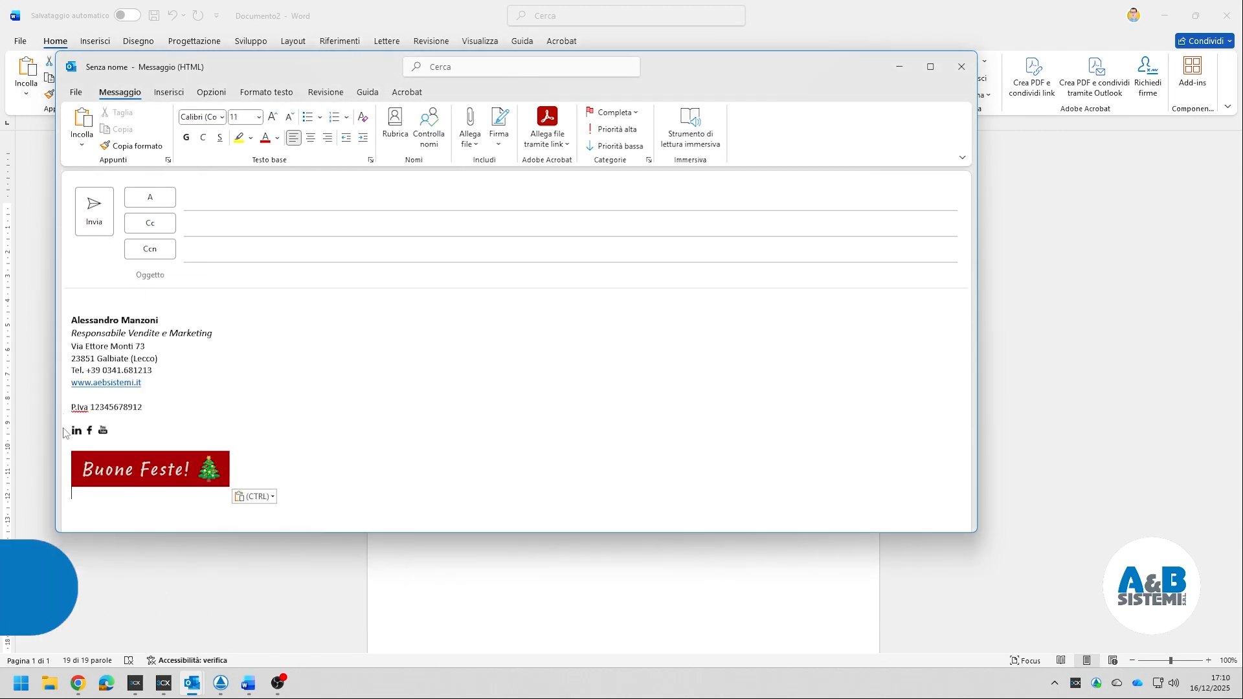
- Create a signature named Nuova Firma, paste the signature keeping its formatting, and save it
{"action": "left_click", "coordinate": [498, 126]}
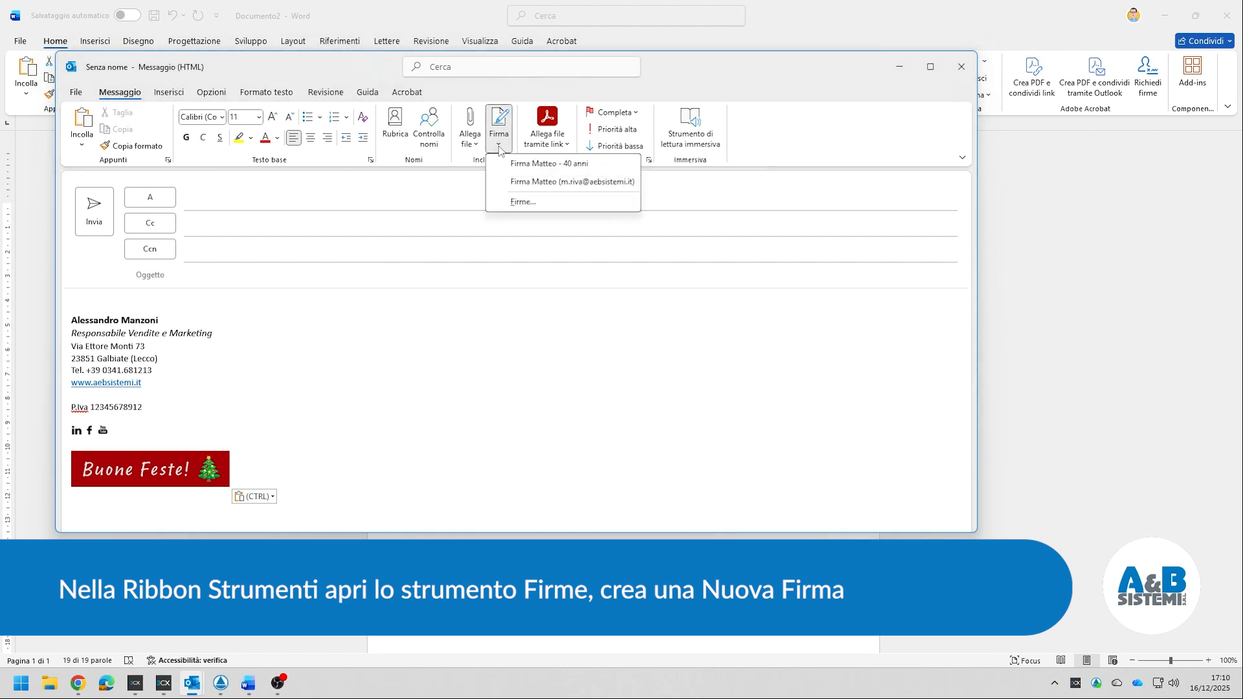
{"action": "left_click", "coordinate": [527, 203]}
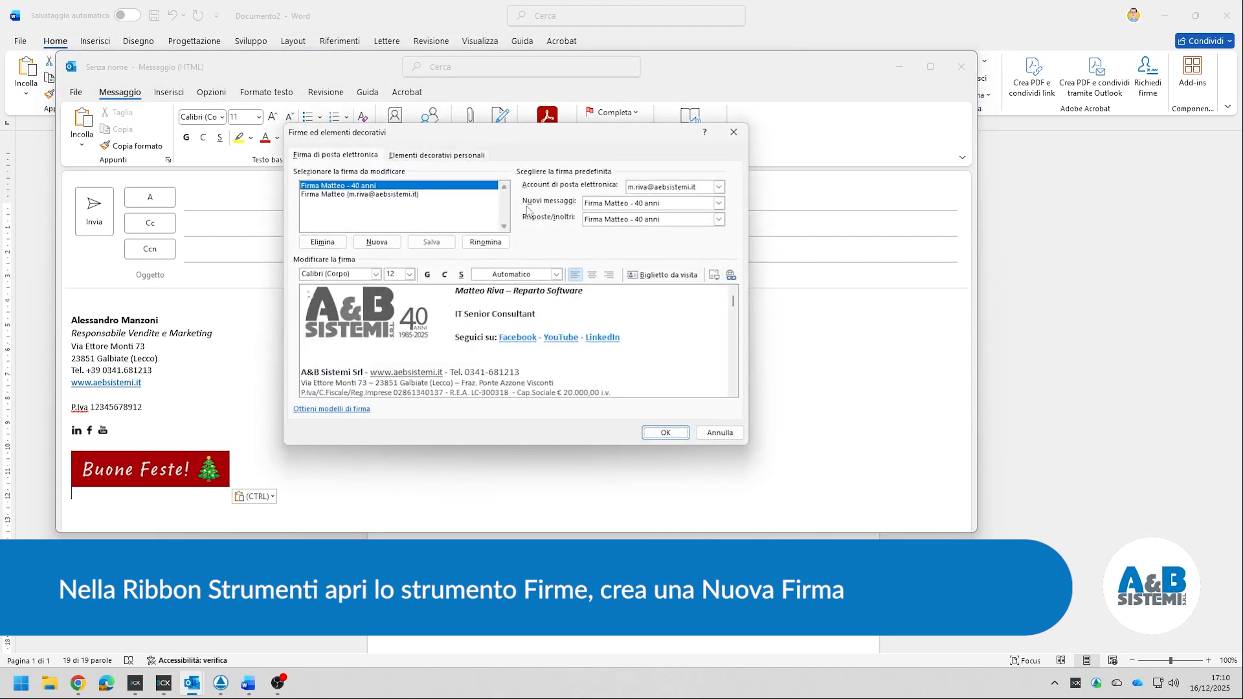
{"action": "left_click", "coordinate": [364, 244]}
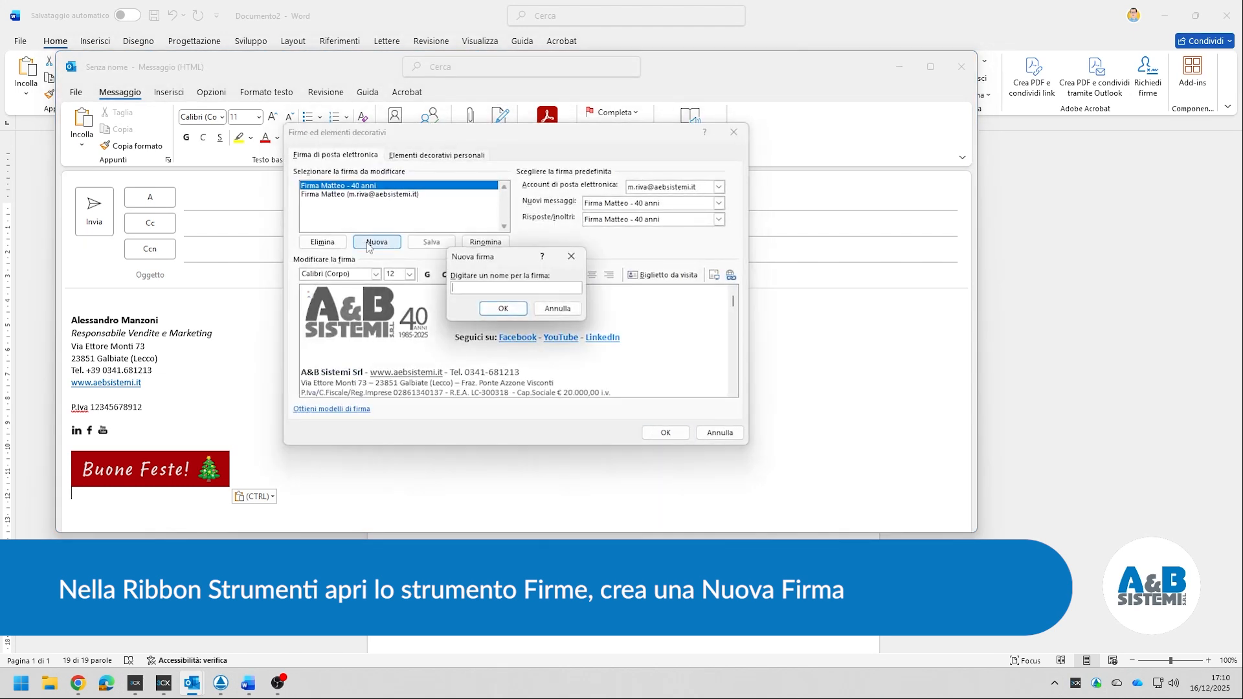
{"action": "type", "text": "Nuova Firma"}
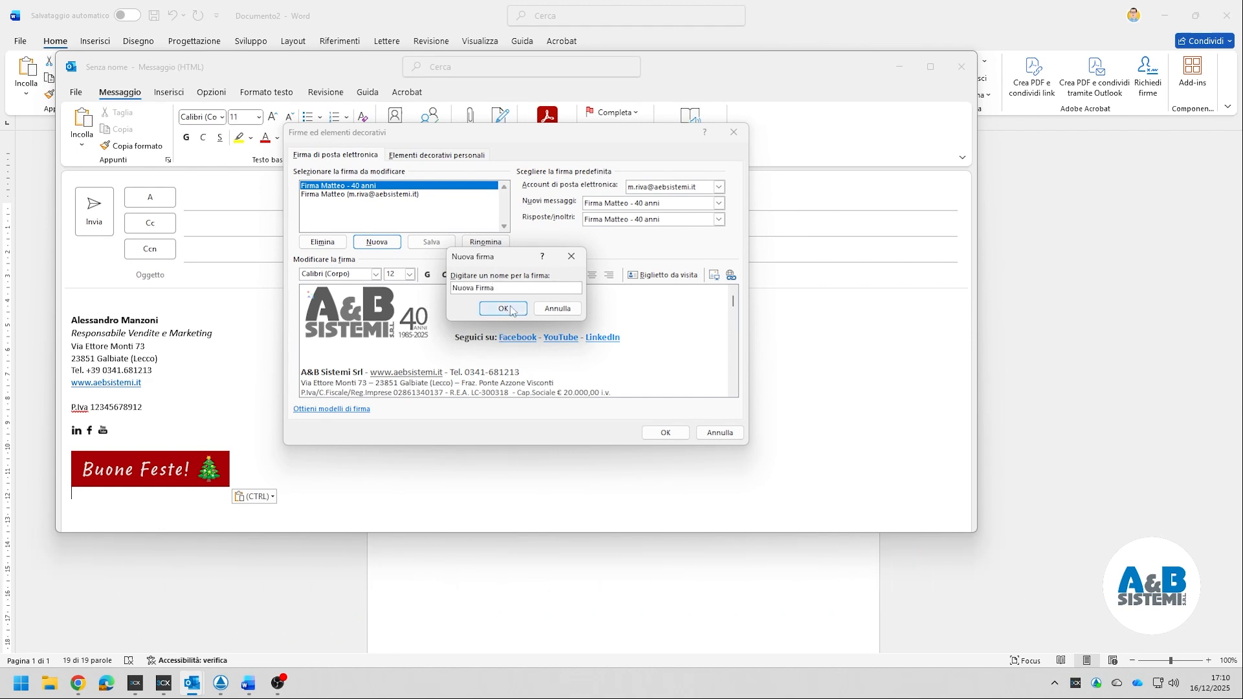
{"action": "left_click", "coordinate": [504, 309]}
{"action": "right_click", "coordinate": [368, 302]}
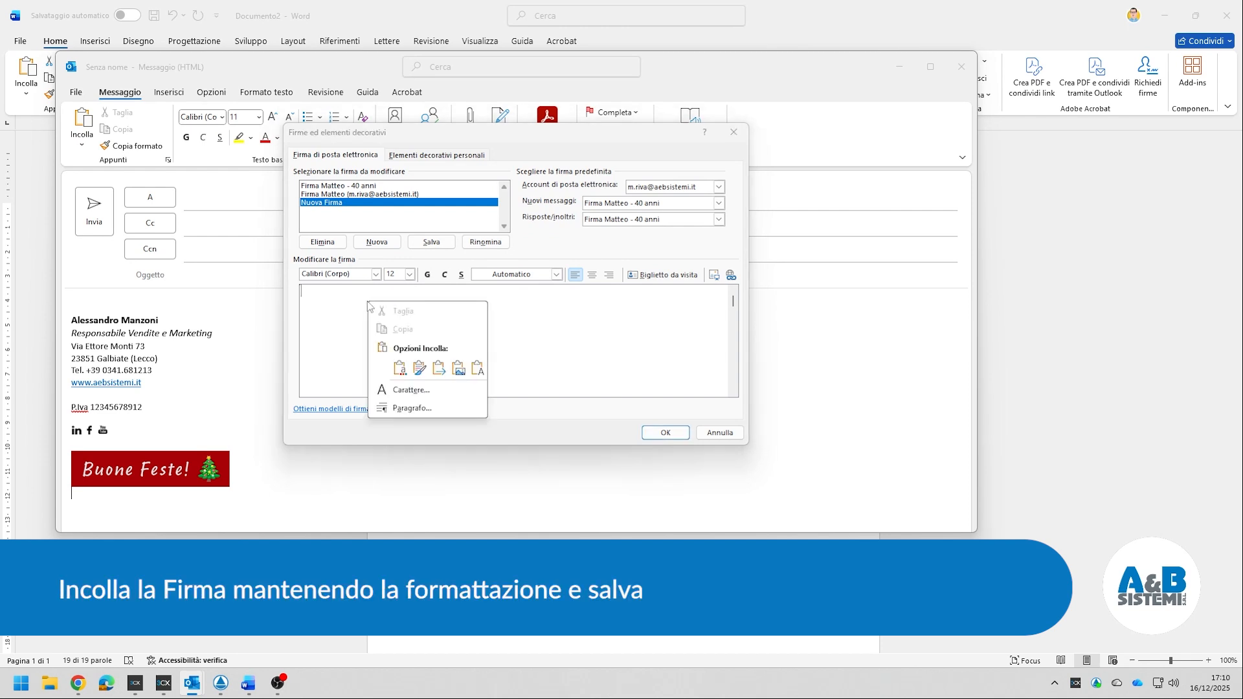
{"action": "left_click", "coordinate": [419, 367]}
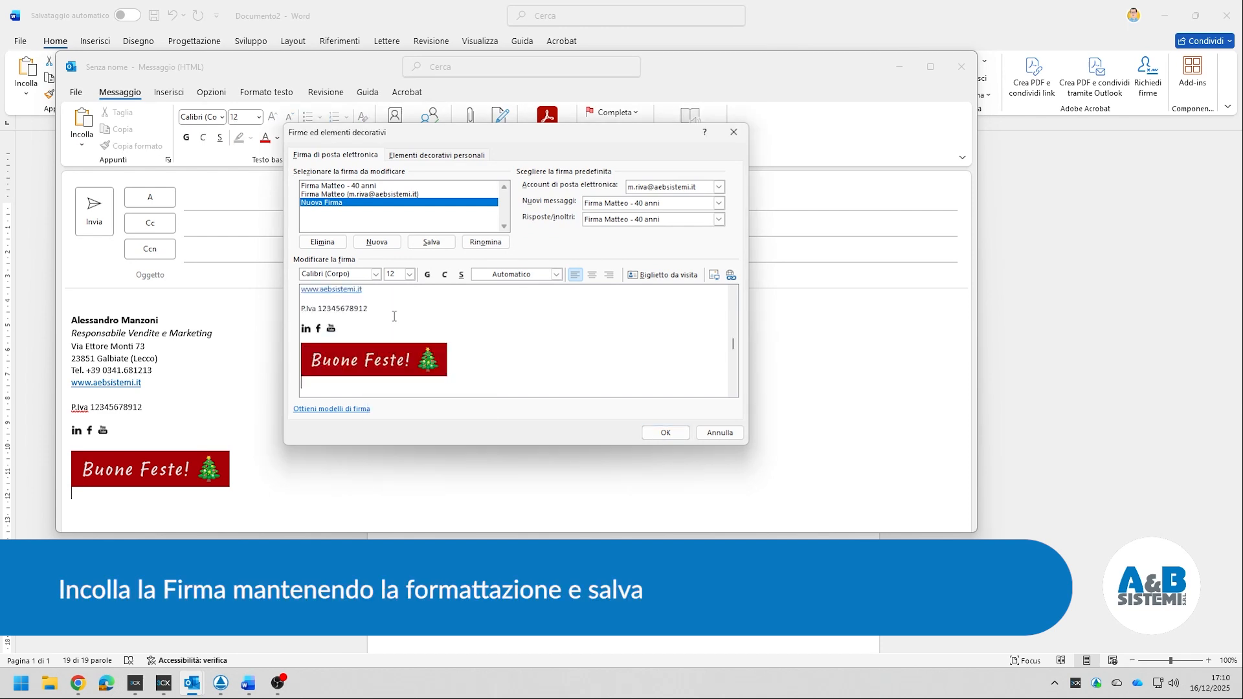
{"action": "mouse_move", "coordinate": [503, 337]}
{"action": "left_mouse_down"}
{"action": "mouse_move", "coordinate": [453, 266]}
{"action": "mouse_move", "coordinate": [355, 191]}
{"action": "left_mouse_up"}
{"action": "left_click", "coordinate": [657, 436]}
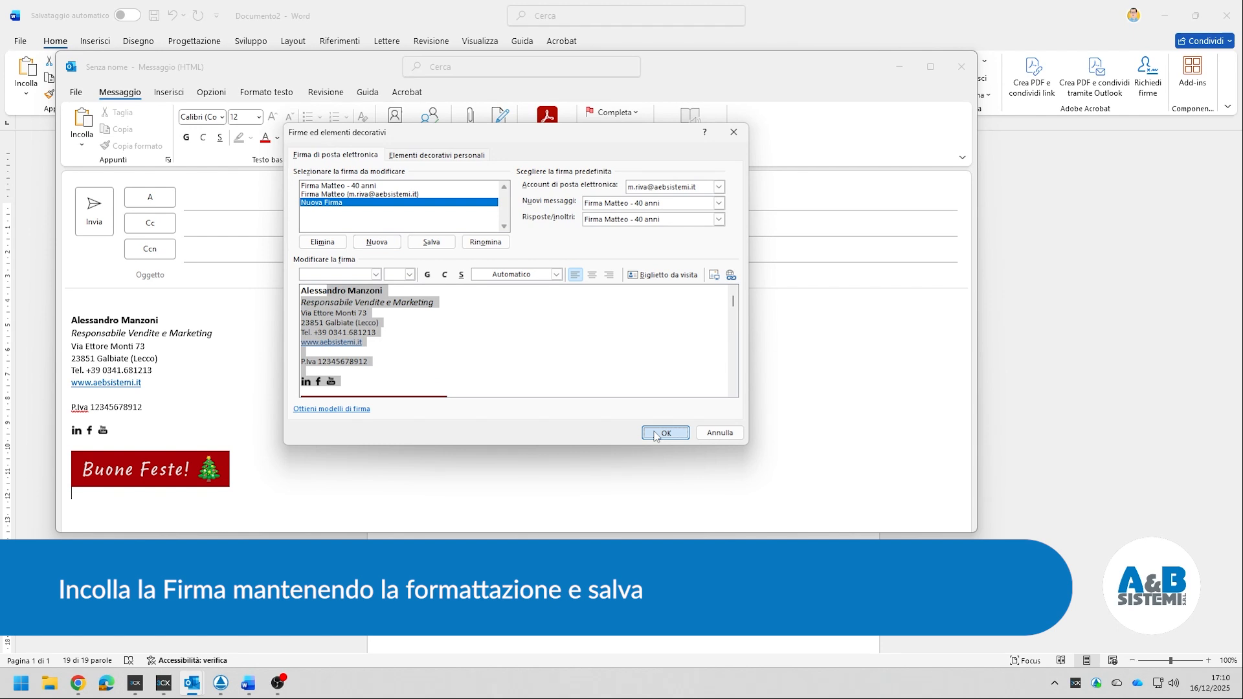
- Set Nuova Firma as default for both new messages and replies/forwards
{"action": "left_click", "coordinate": [661, 206]}
{"action": "left_click", "coordinate": [632, 237]}
{"action": "left_click", "coordinate": [719, 220]}
{"action": "left_click", "coordinate": [627, 262]}
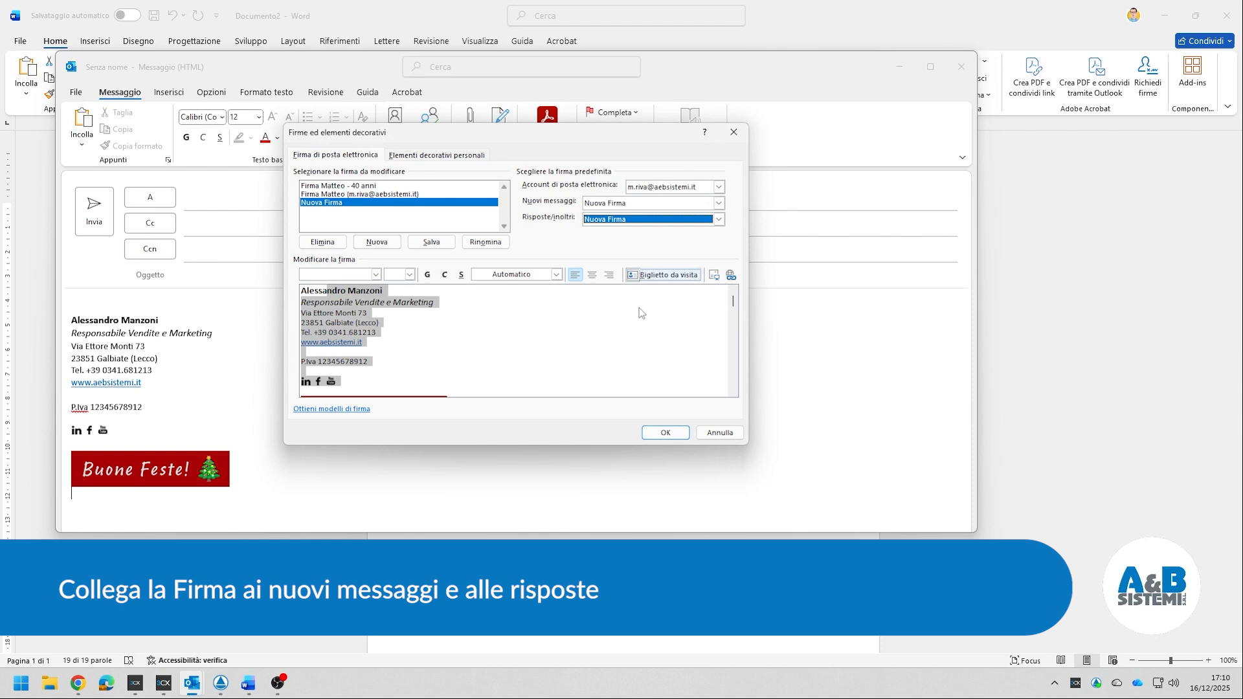
{"action": "left_click", "coordinate": [673, 434]}
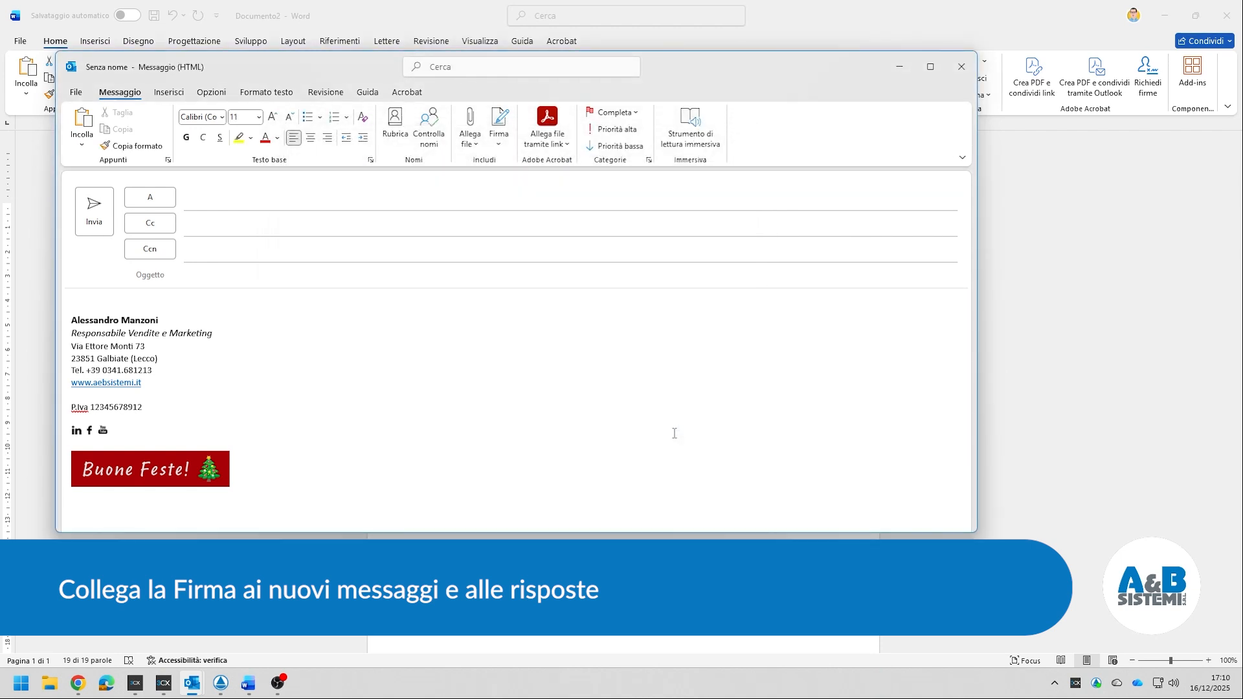
- Close the draft without saving and click into the body of a fresh message
{"action": "left_click", "coordinate": [962, 66]}
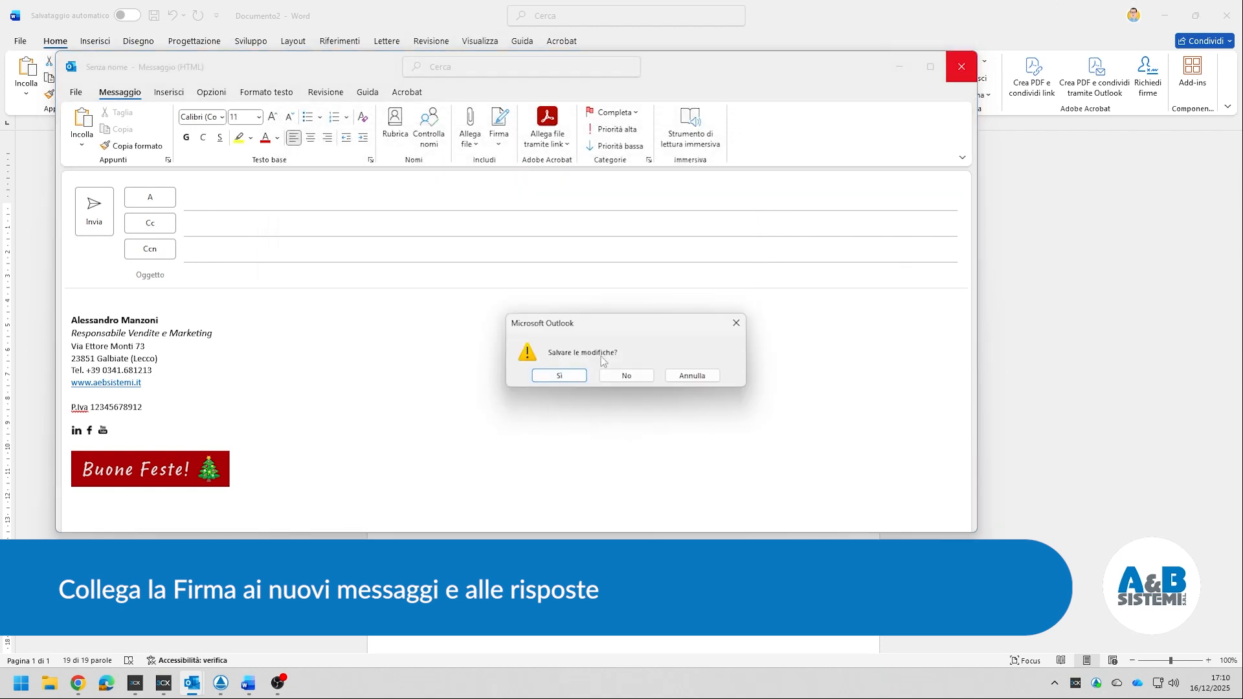
{"action": "left_click", "coordinate": [627, 376]}
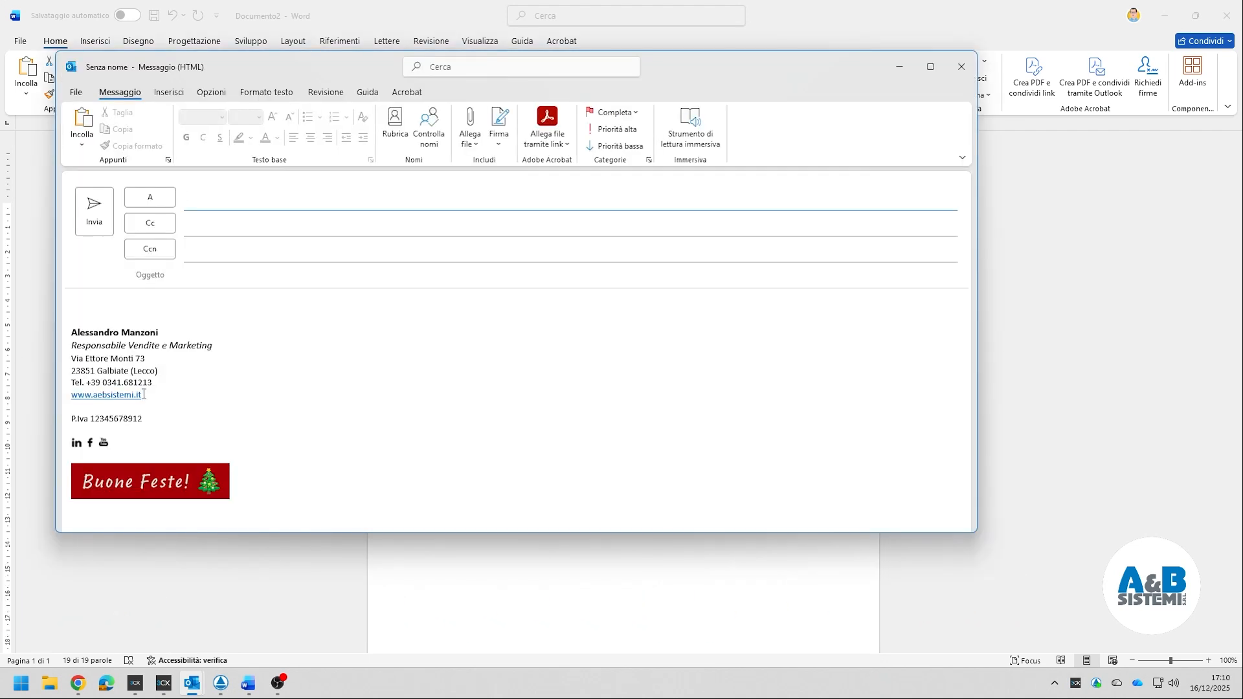
{"action": "left_click", "coordinate": [162, 358]}
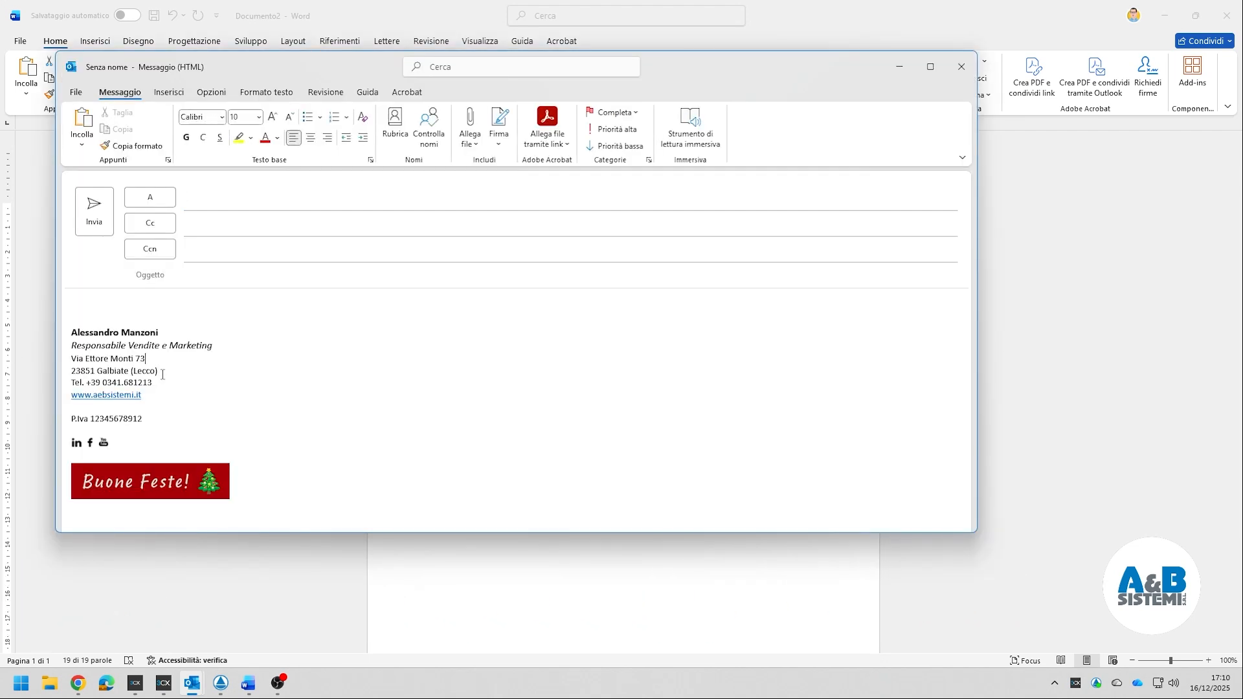